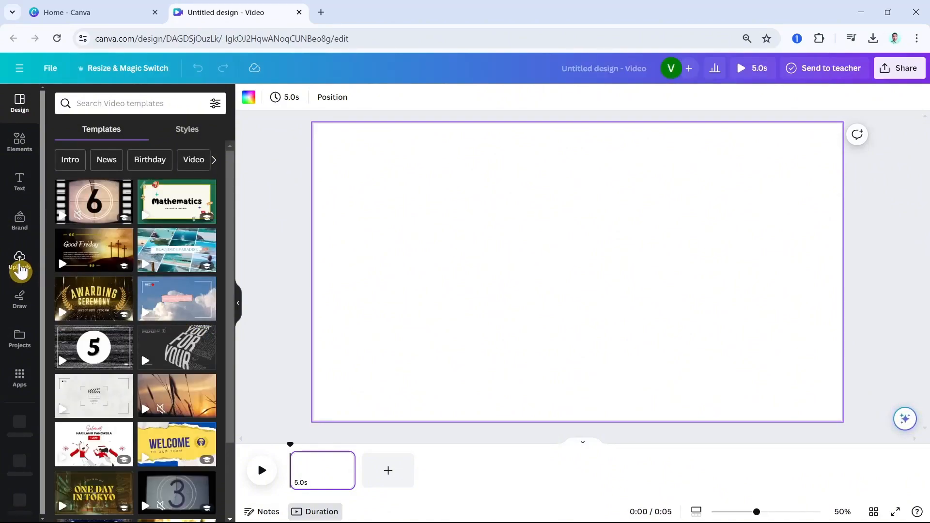
# Step: Add the 10-second shirtless torso clip from the recently used elements to the first page and set it as the background
pyautogui.click(20, 267)
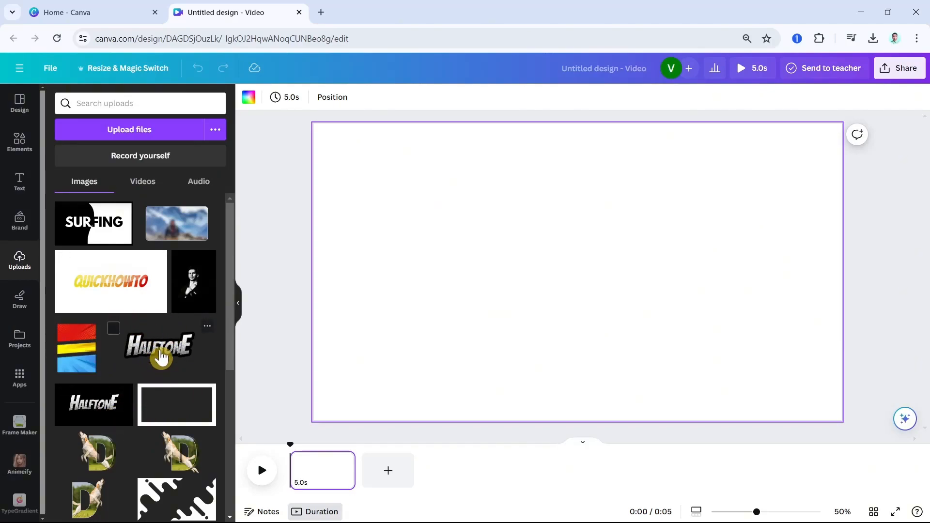
pyautogui.click(19, 145)
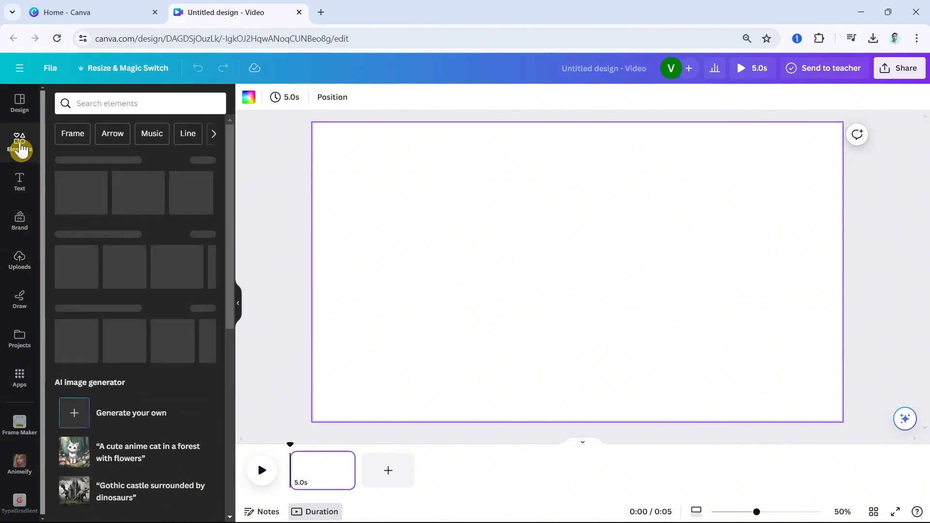
pyautogui.click(205, 161)
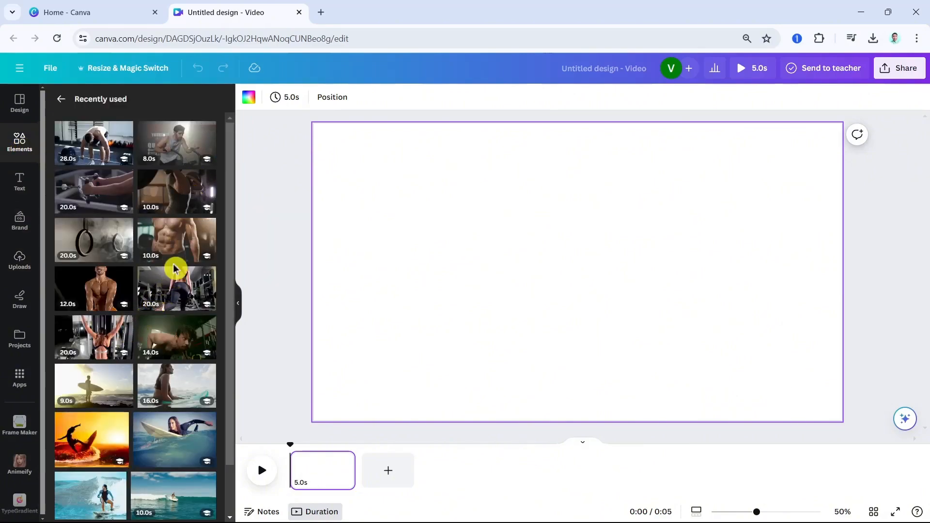
pyautogui.click(177, 253)
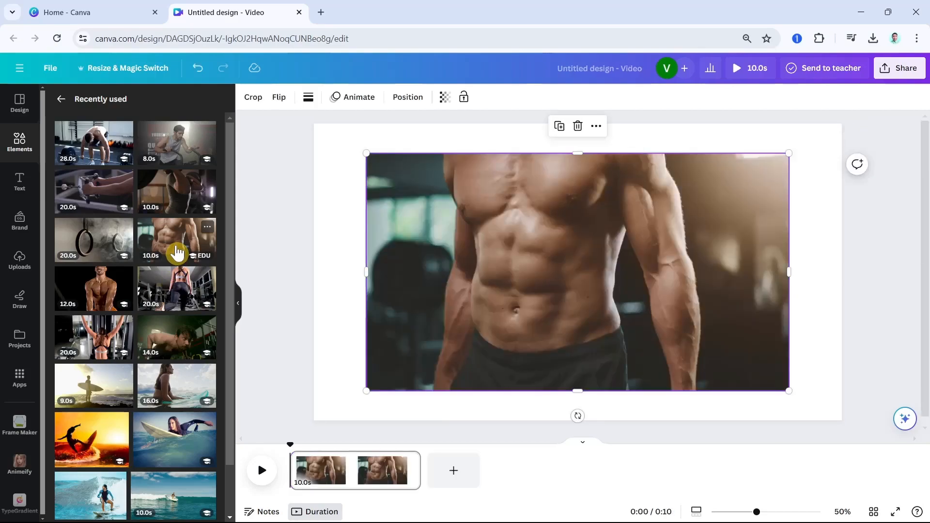
pyautogui.rightClick(534, 235)
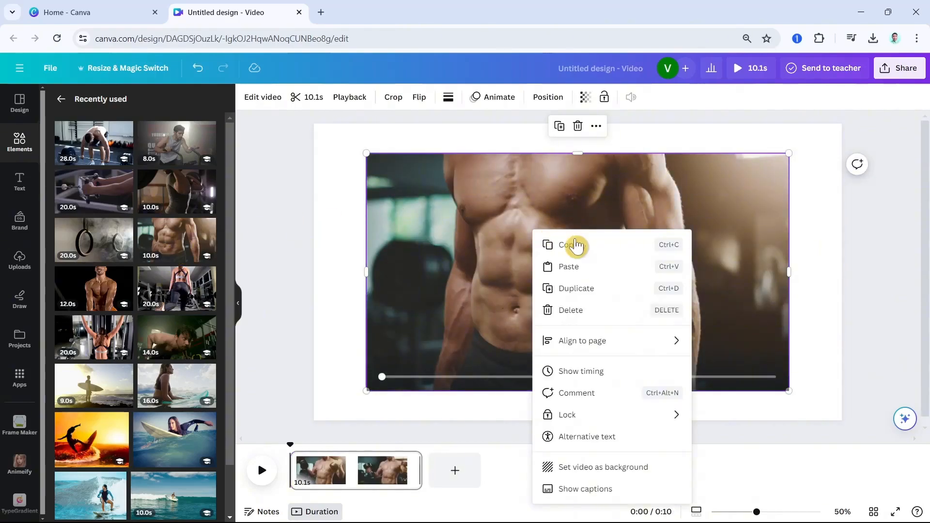
pyautogui.click(624, 468)
# Step: Add a second page with the clip of the woman doing pull-downs and set the video as its background
pyautogui.click(457, 472)
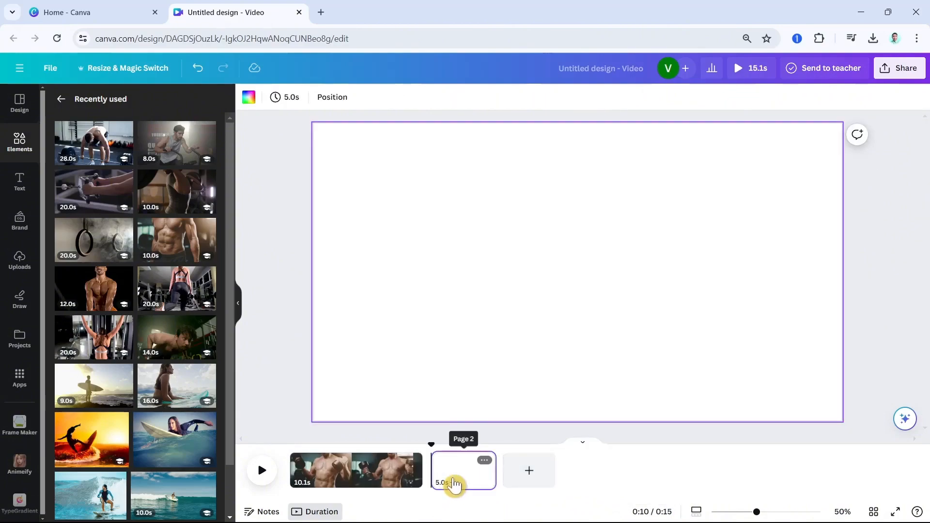
pyautogui.click(101, 344)
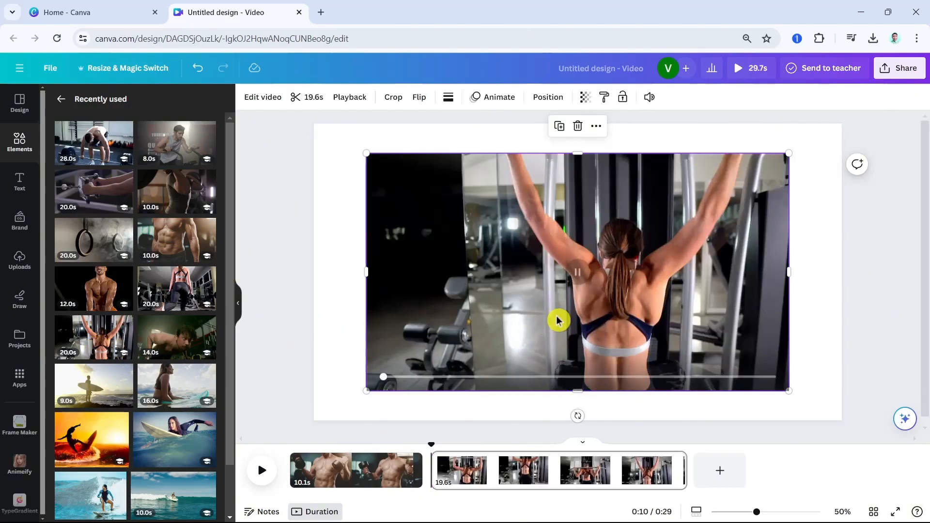
pyautogui.rightClick(567, 301)
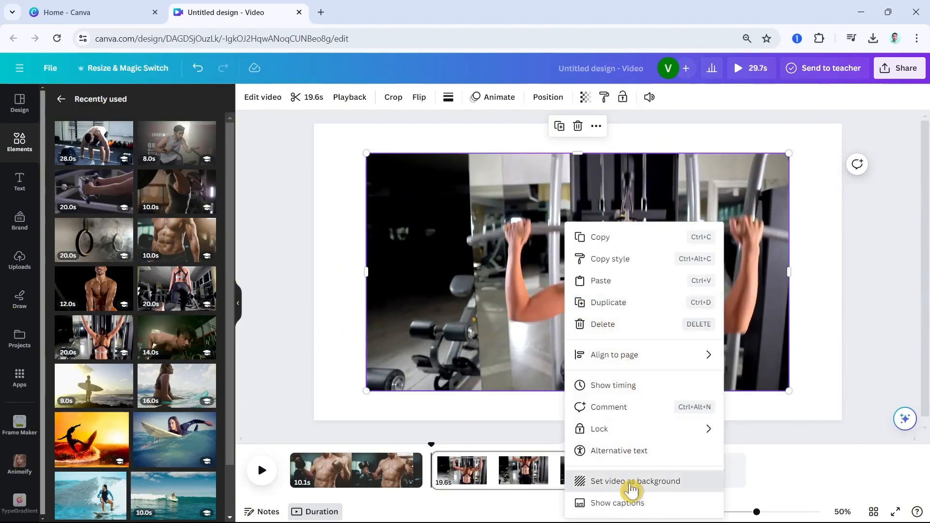
pyautogui.click(613, 482)
# Step: Add a third page with the clip of hands gripping the cable-machine handles and set the video as its background
pyautogui.click(721, 472)
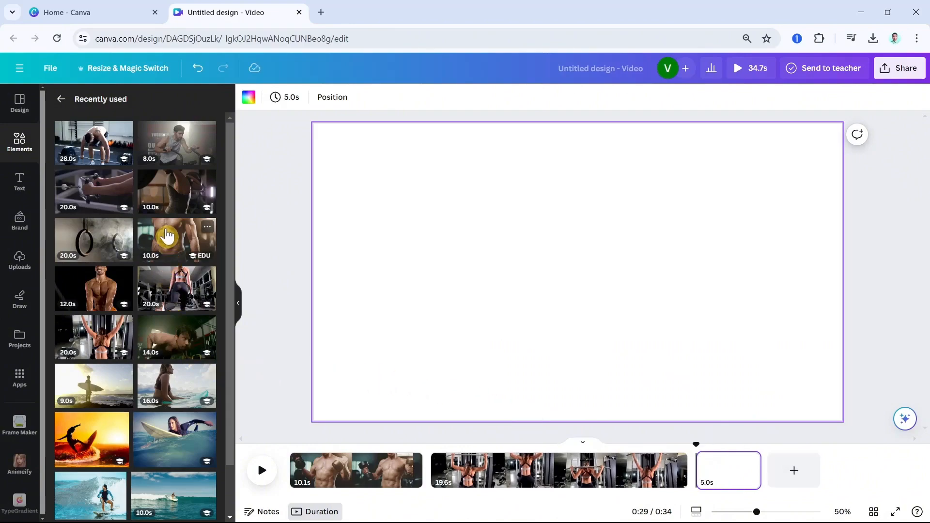
pyautogui.click(102, 204)
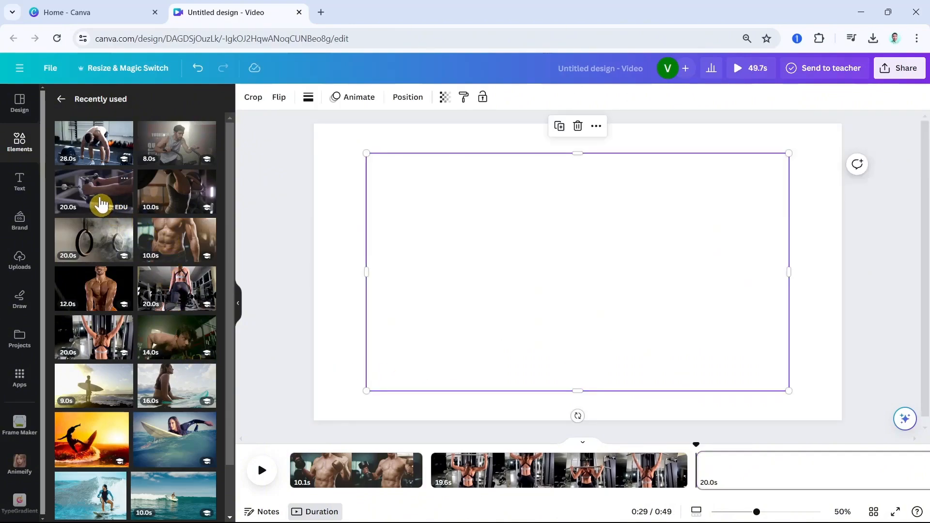
pyautogui.rightClick(466, 237)
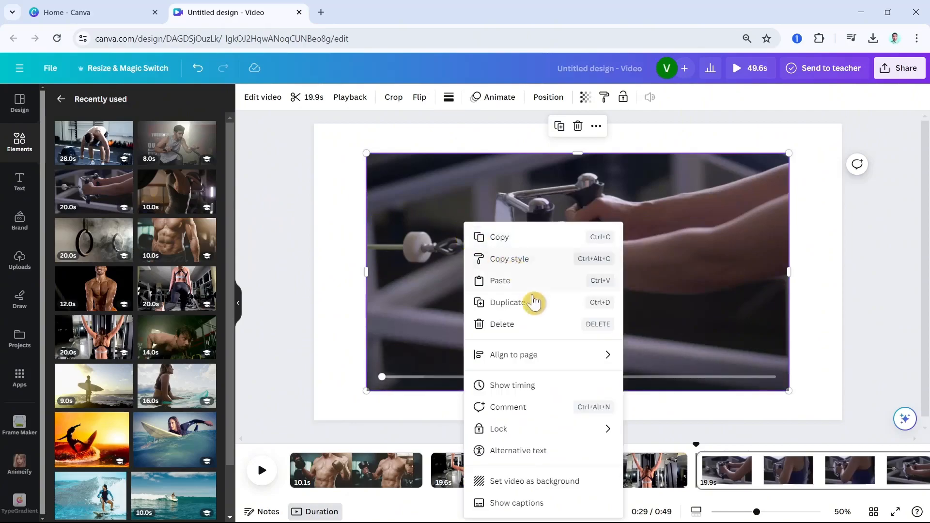
pyautogui.click(534, 481)
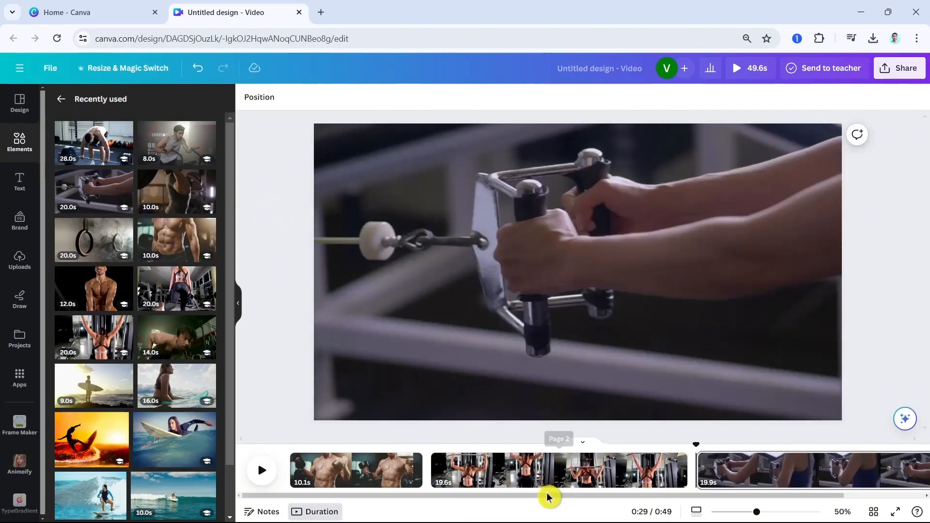
# Step: Add a fourth page at the end with the 28-second barbell-lifting clip and set the video as its background
pyautogui.moveTo(760, 512); pyautogui.dragTo(750, 513)
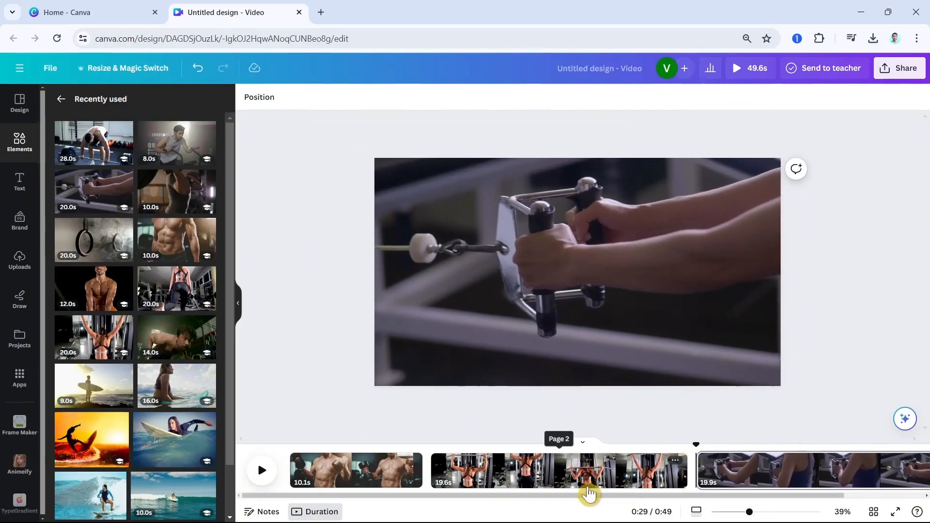
pyautogui.moveTo(585, 496); pyautogui.dragTo(842, 509)
pyautogui.click(890, 481)
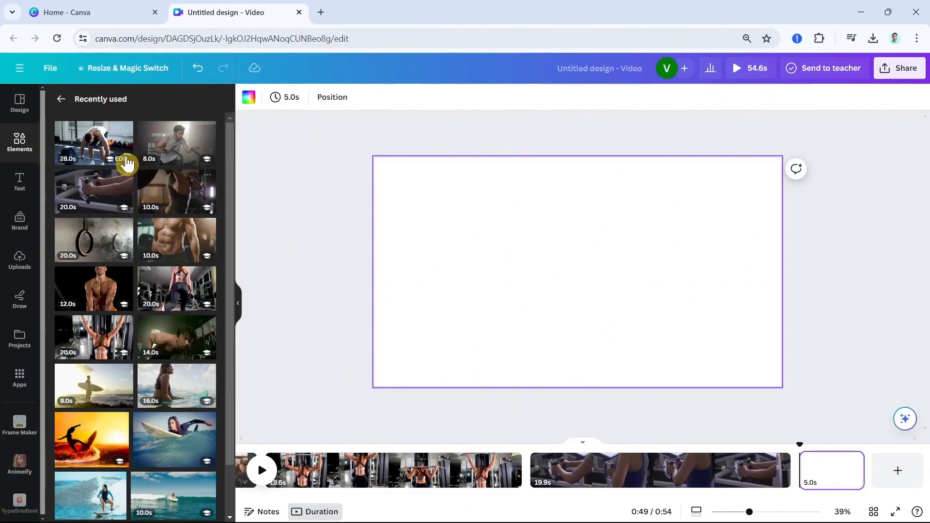
pyautogui.click(101, 151)
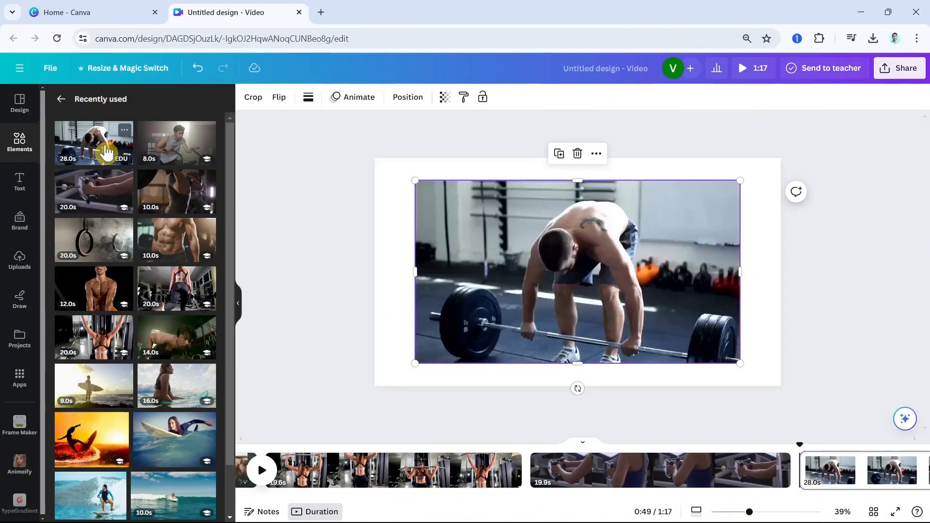
pyautogui.rightClick(590, 271)
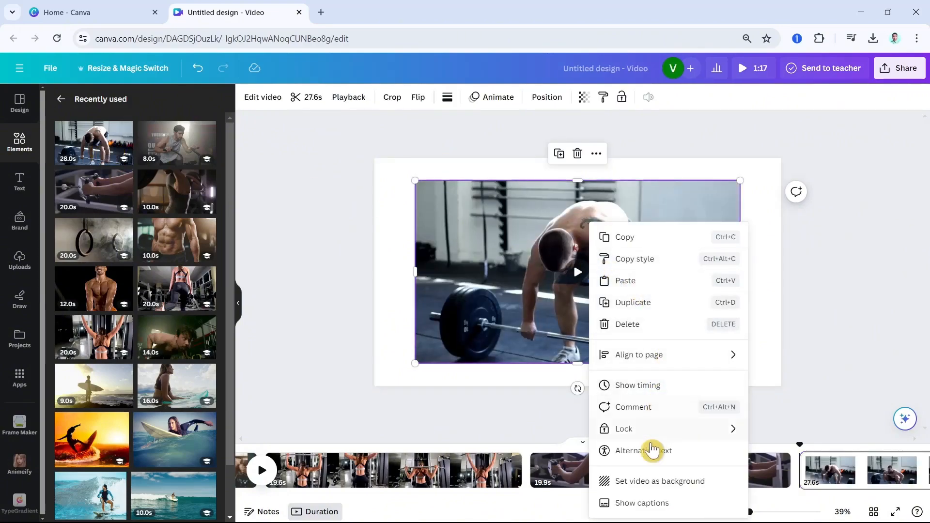
pyautogui.click(644, 484)
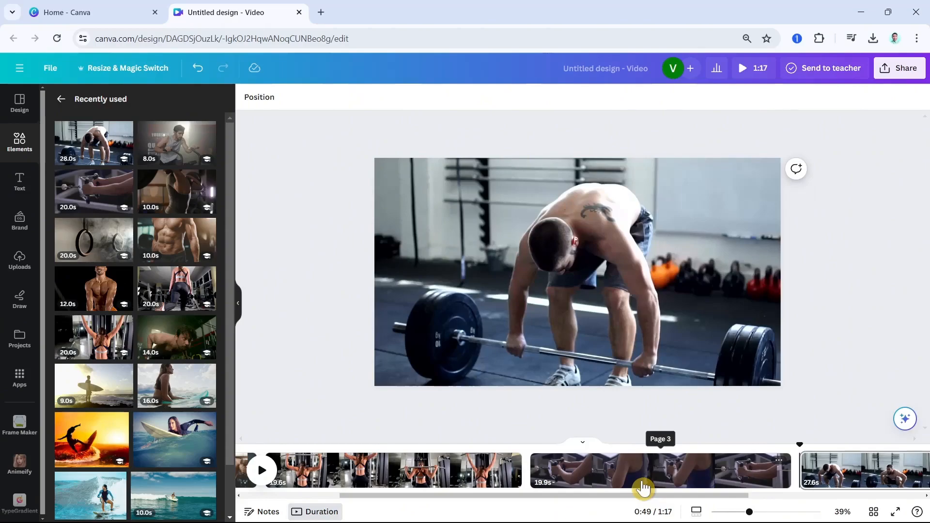
# Step: Trim the clips on all four pages to 5.0 seconds each by shortening their ends
pyautogui.moveTo(674, 493); pyautogui.dragTo(335, 502)
pyautogui.moveTo(411, 475); pyautogui.dragTo(355, 475)
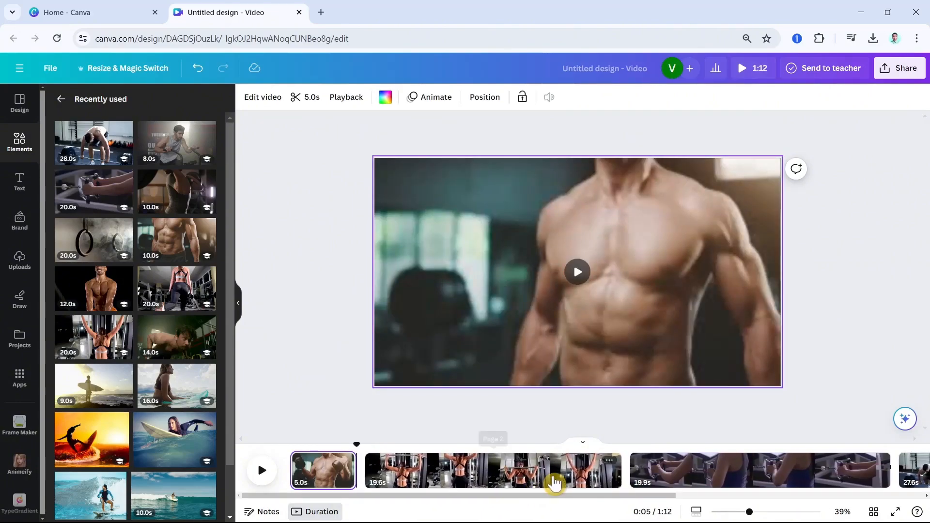
pyautogui.click(552, 477)
pyautogui.moveTo(602, 468); pyautogui.dragTo(430, 472)
pyautogui.click(655, 477)
pyautogui.moveTo(693, 468); pyautogui.dragTo(505, 470)
pyautogui.click(746, 480)
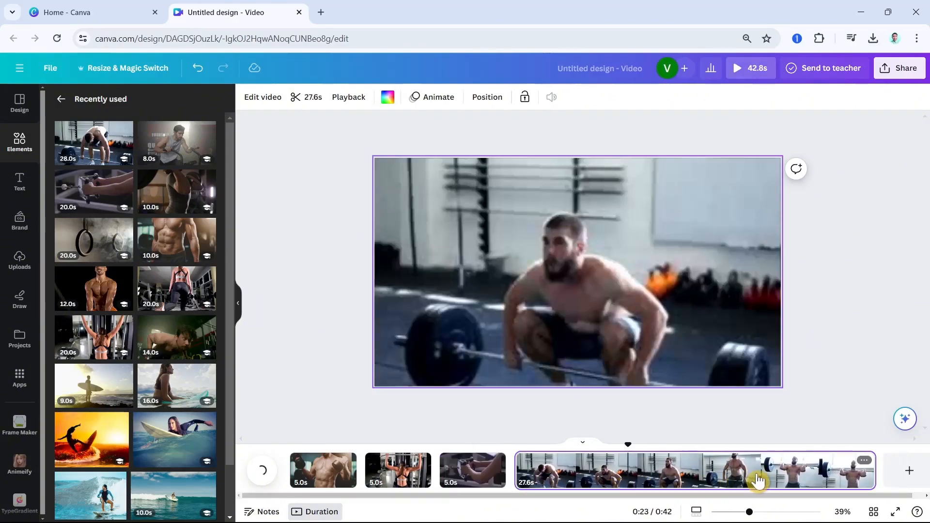
pyautogui.moveTo(873, 470); pyautogui.dragTo(565, 479)
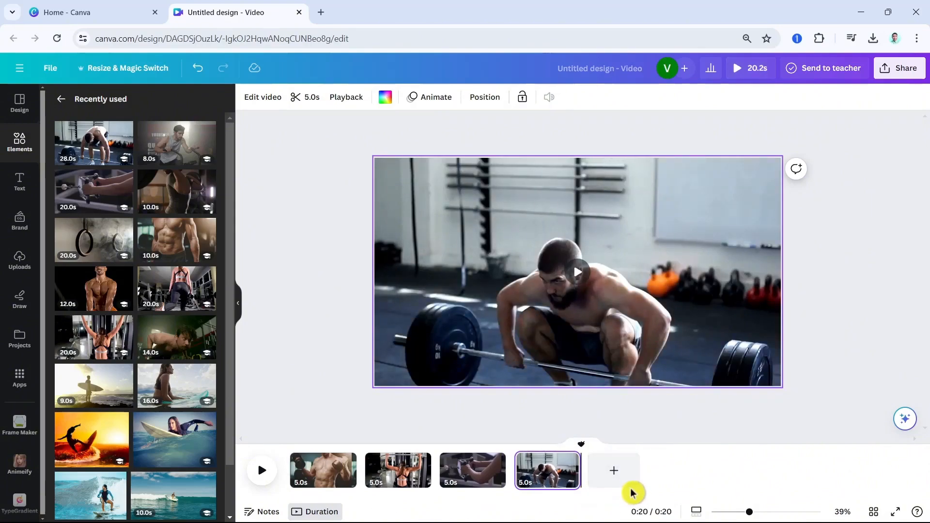
# Step: Add a fifth page with the 10-second dark weight-training clip and set the video as its background
pyautogui.click(631, 489)
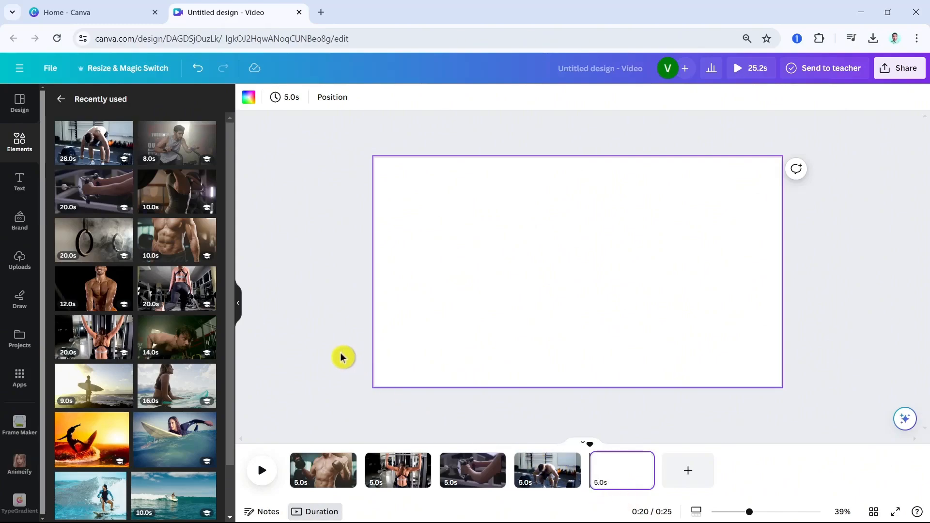
pyautogui.click(179, 189)
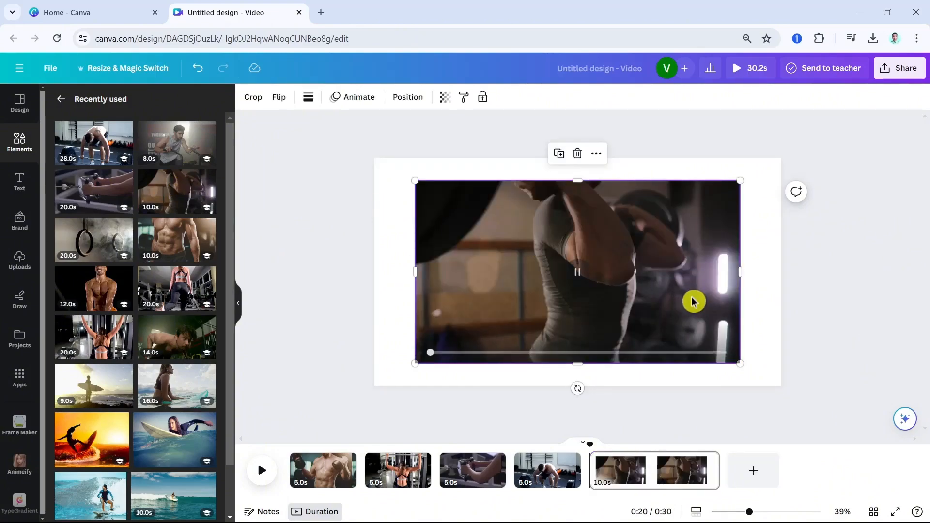
pyautogui.rightClick(516, 225)
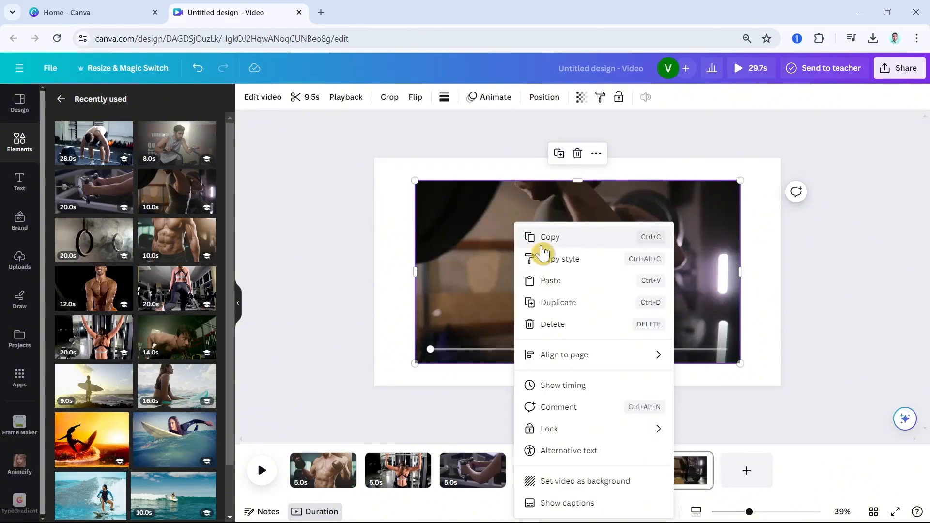
pyautogui.click(584, 481)
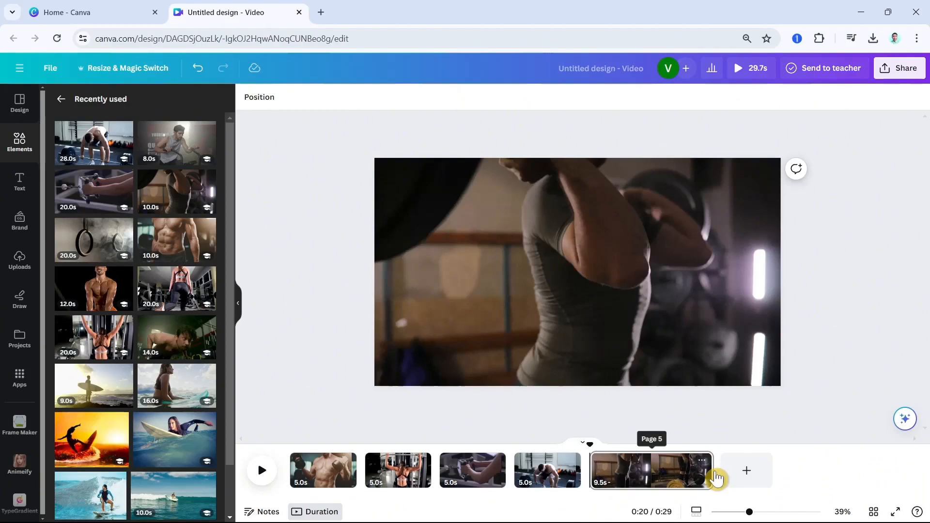
# Step: Trim the start of the fifth page's clip to leave 5.0 seconds and return the playhead to the beginning
pyautogui.moveTo(591, 475); pyautogui.dragTo(656, 476)
pyautogui.click(441, 432)
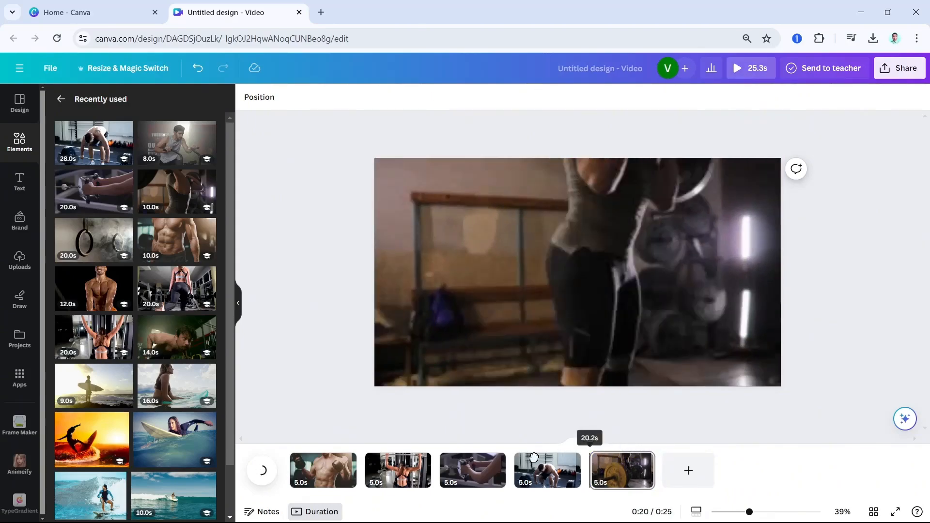
pyautogui.click(291, 444)
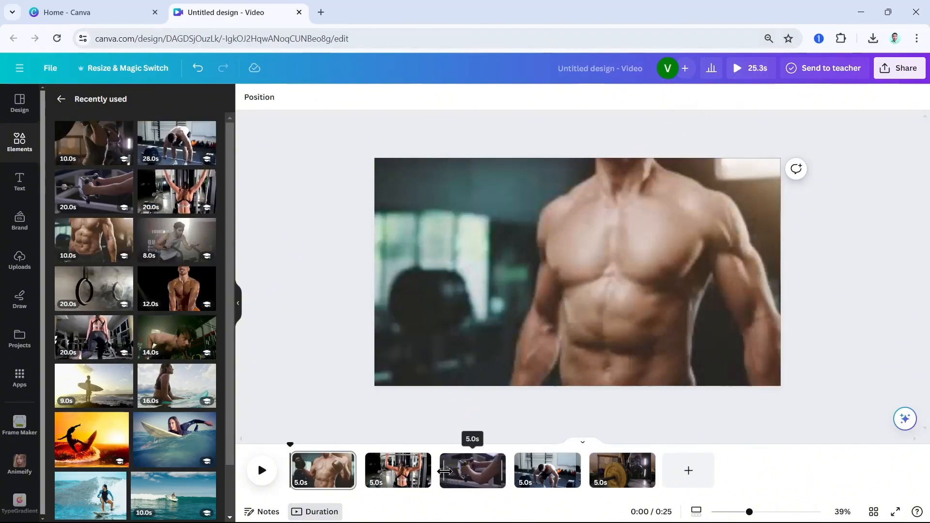
# Step: Insert a blank page between the third and fourth clips and search the element photos for "gym"
pyautogui.click(511, 469)
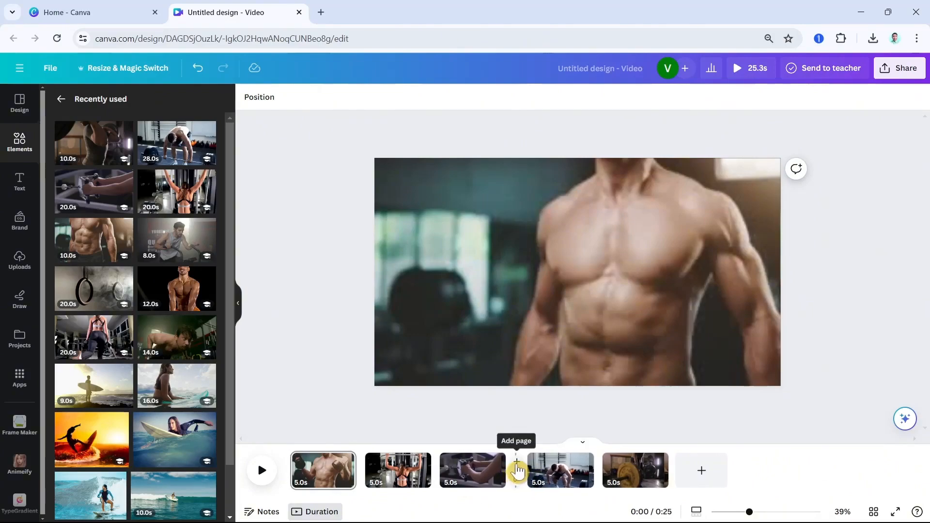
pyautogui.click(517, 464)
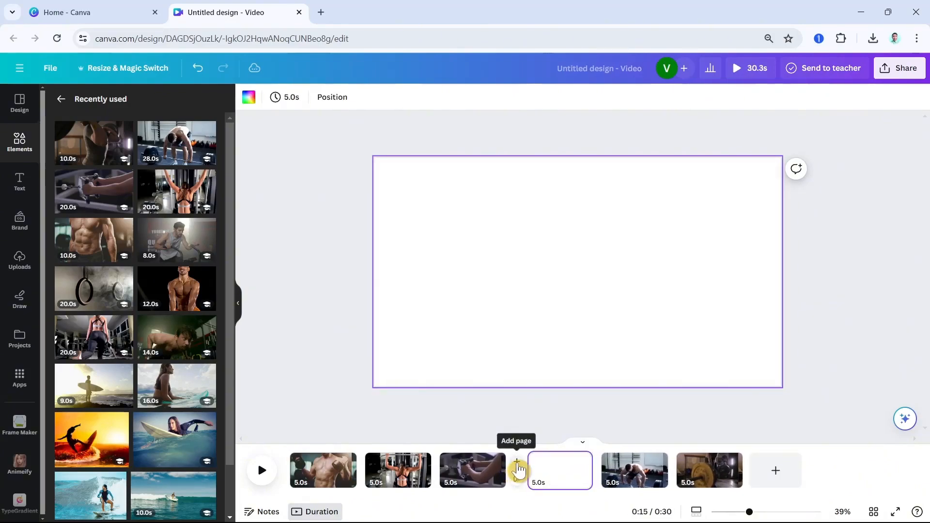
pyautogui.click(18, 153)
pyautogui.click(92, 103)
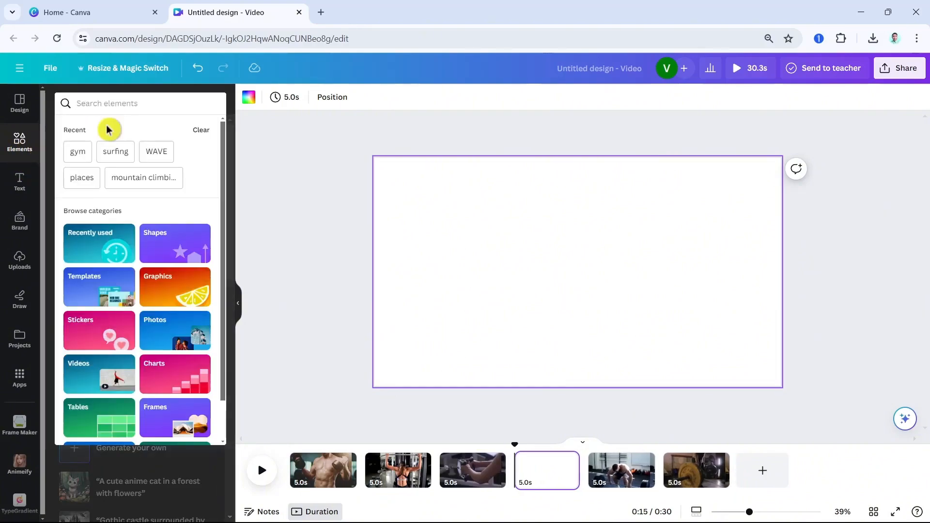
pyautogui.click(78, 153)
pyautogui.click(131, 136)
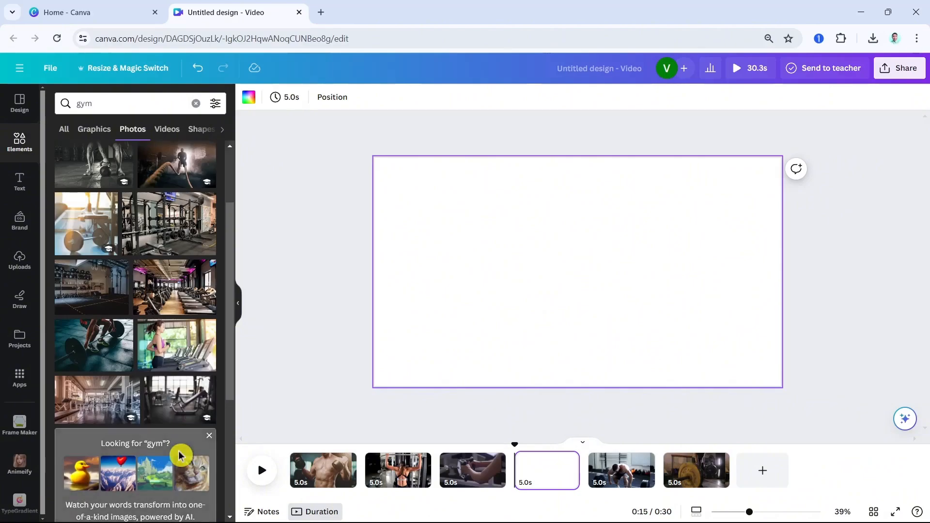
# Step: Place the dark barbell rack photo with red and blue lighting on the blank page and set it as the background
pyautogui.scroll(-10, 179, 455)
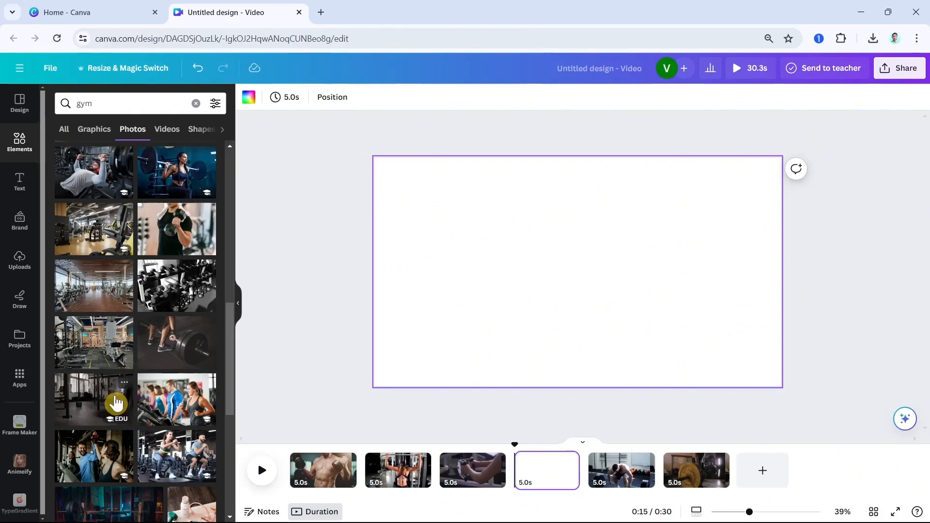
pyautogui.scroll(-2, 111, 409)
pyautogui.click(106, 419)
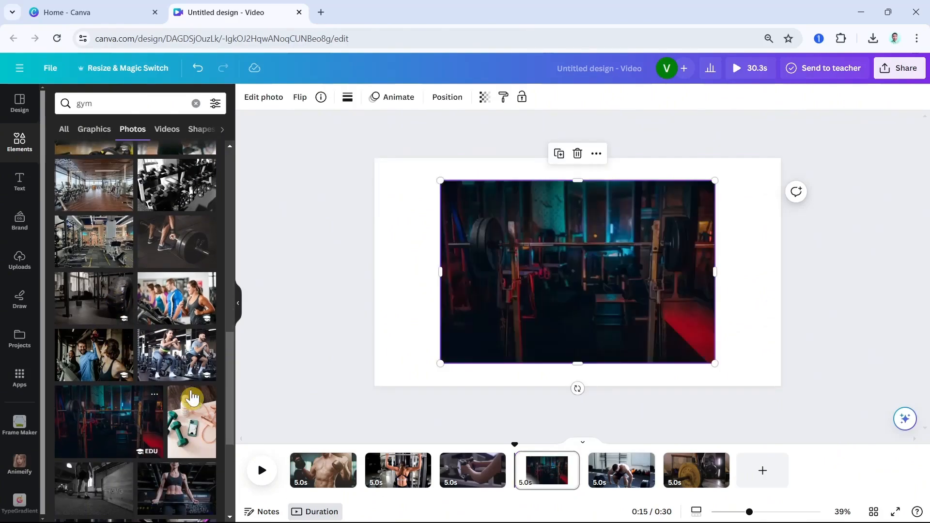
pyautogui.click(596, 155)
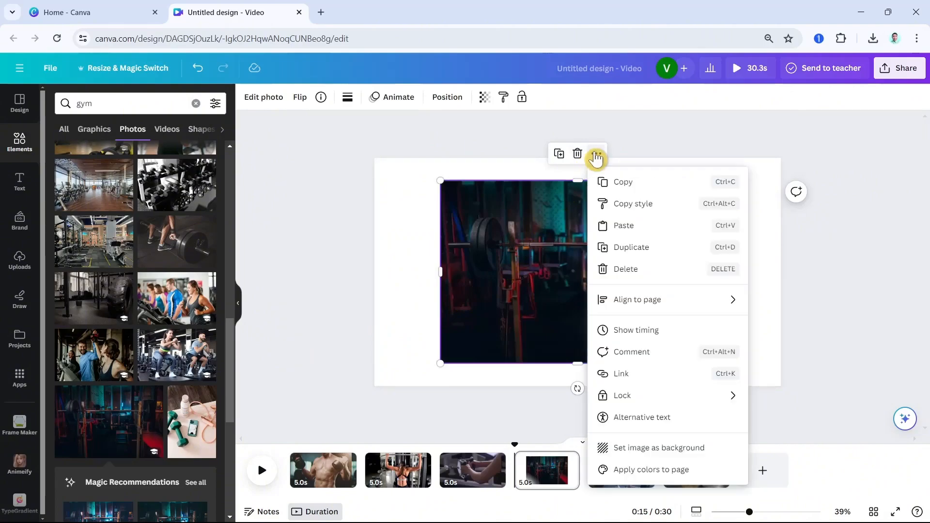
pyautogui.click(635, 447)
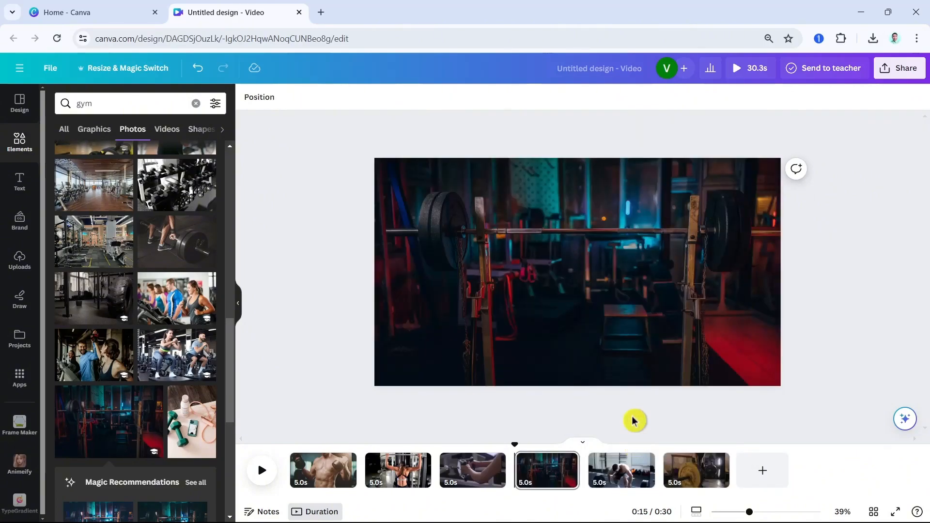
# Step: Insert a square frame from the basic shapes on the barbell rack page and stretch it into a tall frame on the photo's left third
pyautogui.click(18, 143)
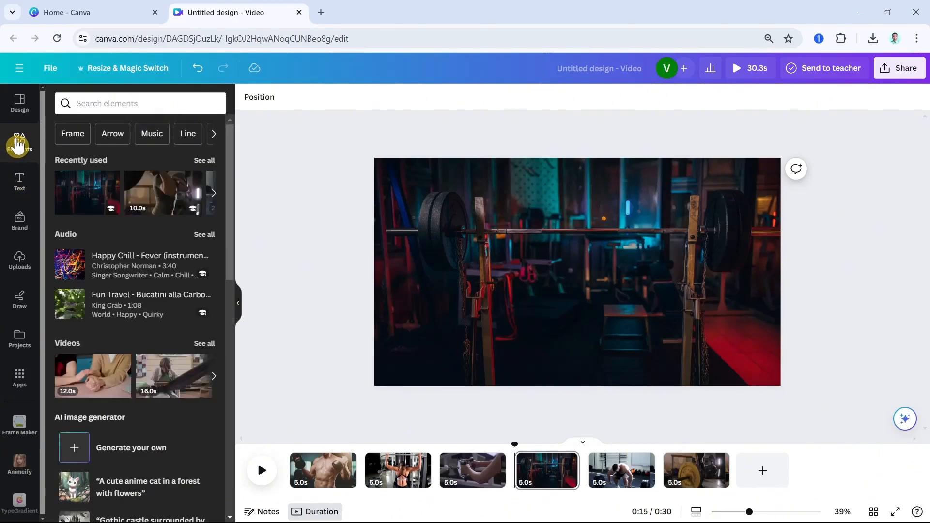
pyautogui.scroll(-10, 118, 377)
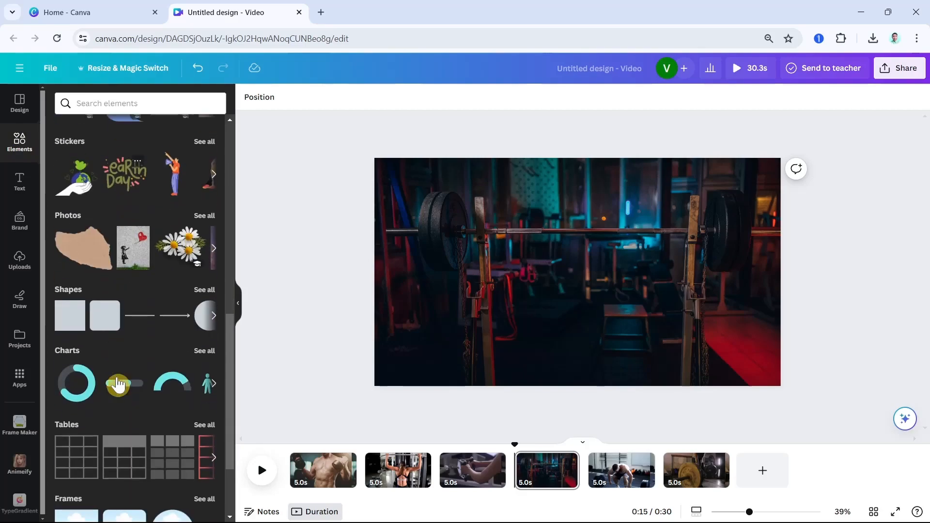
pyautogui.scroll(-2, 118, 383)
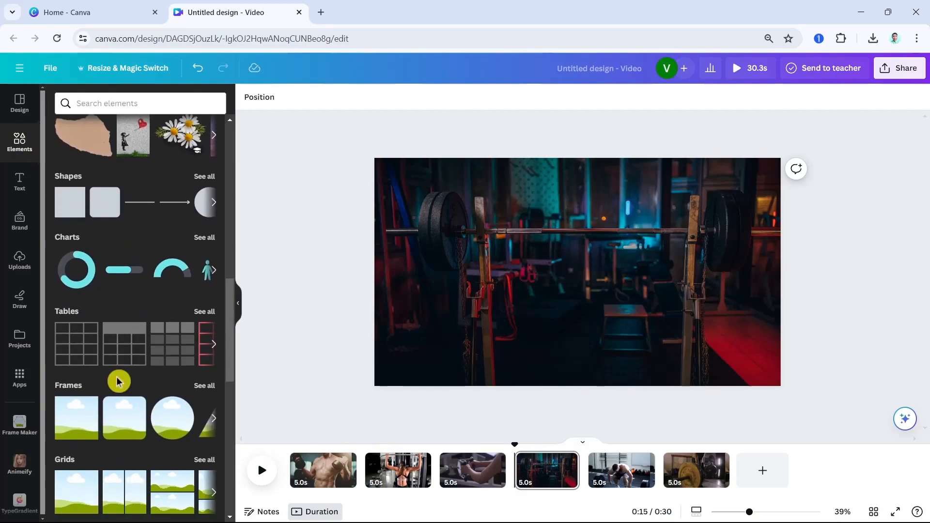
pyautogui.click(204, 388)
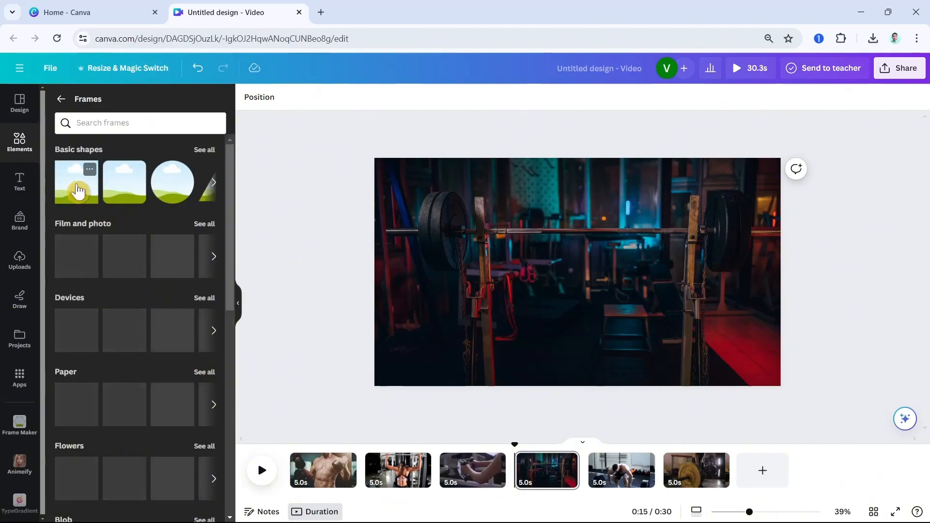
pyautogui.click(77, 191)
pyautogui.moveTo(570, 259); pyautogui.dragTo(438, 221)
pyautogui.moveTo(504, 289); pyautogui.dragTo(439, 366)
pyautogui.moveTo(520, 271); pyautogui.dragTo(504, 270)
# Step: Duplicate the tall frame twice, space the three frames evenly side by side and centre them together on the page
pyautogui.click(443, 155)
pyautogui.moveTo(463, 297); pyautogui.dragTo(586, 292)
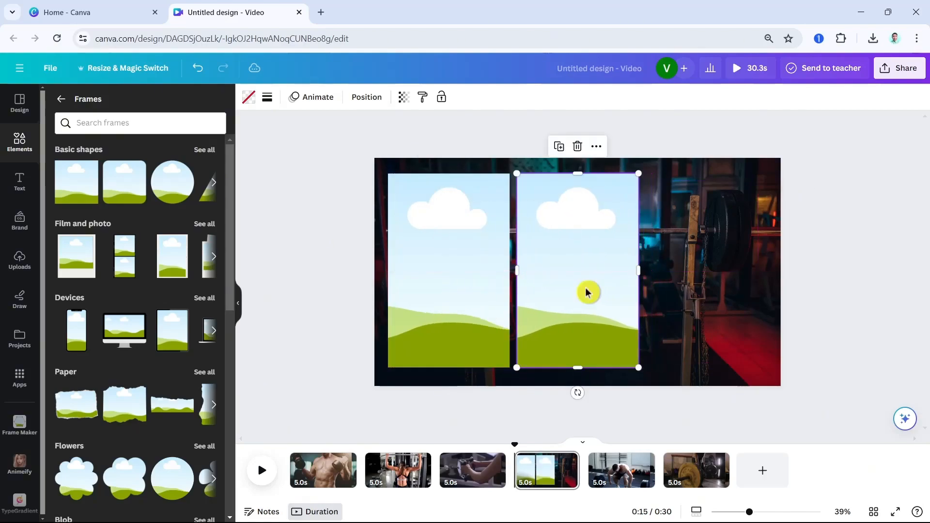
pyautogui.click(558, 147)
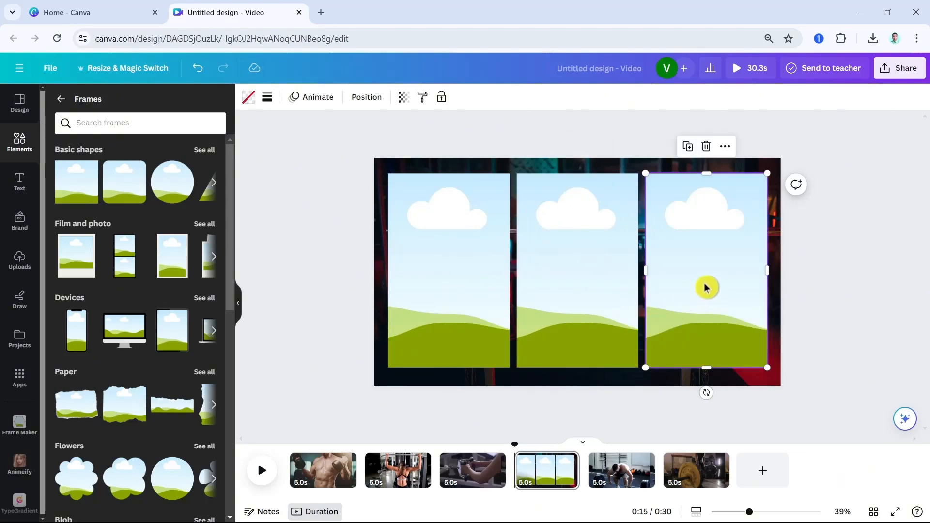
pyautogui.moveTo(336, 193); pyautogui.dragTo(752, 339)
pyautogui.moveTo(704, 301); pyautogui.dragTo(712, 302)
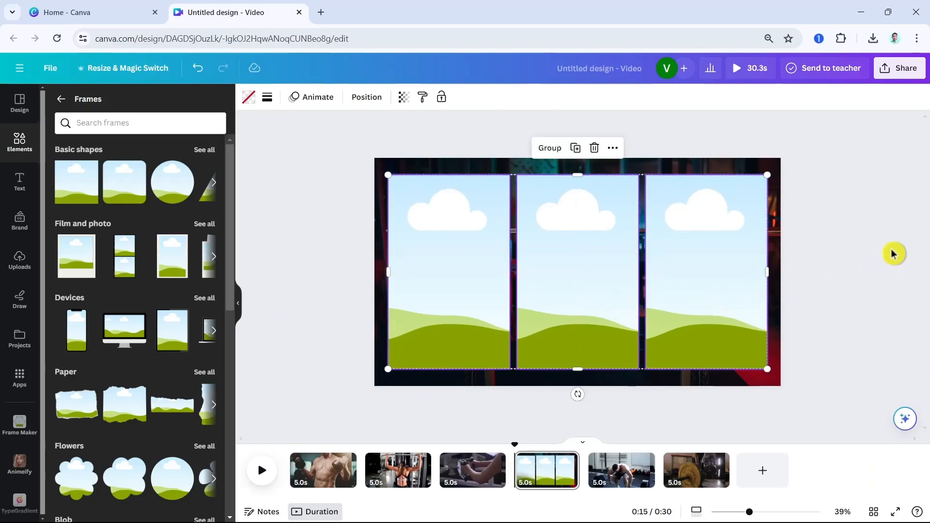
pyautogui.click(872, 255)
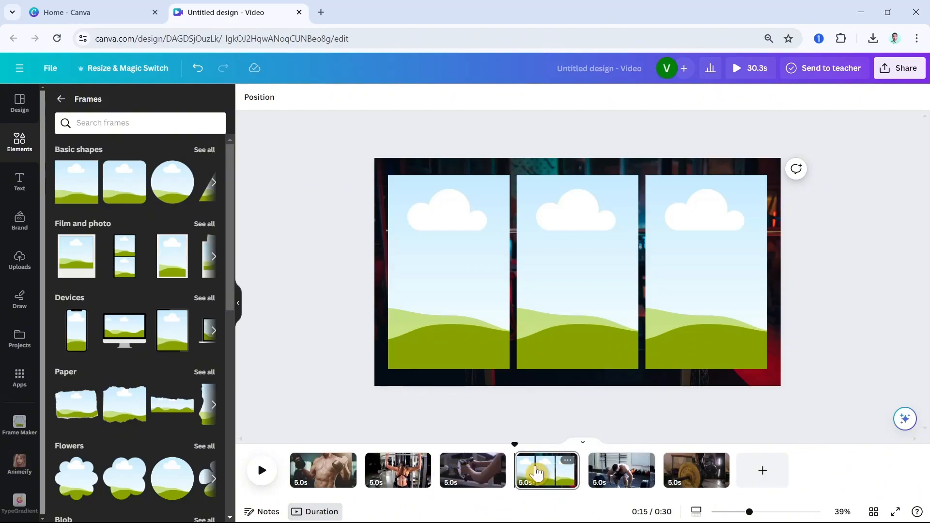
# Step: Move the three-frame page to the fifth position and fill its left frame with the 20-second lat pulldown clip, recentred on the woman
pyautogui.moveTo(537, 473); pyautogui.dragTo(629, 469)
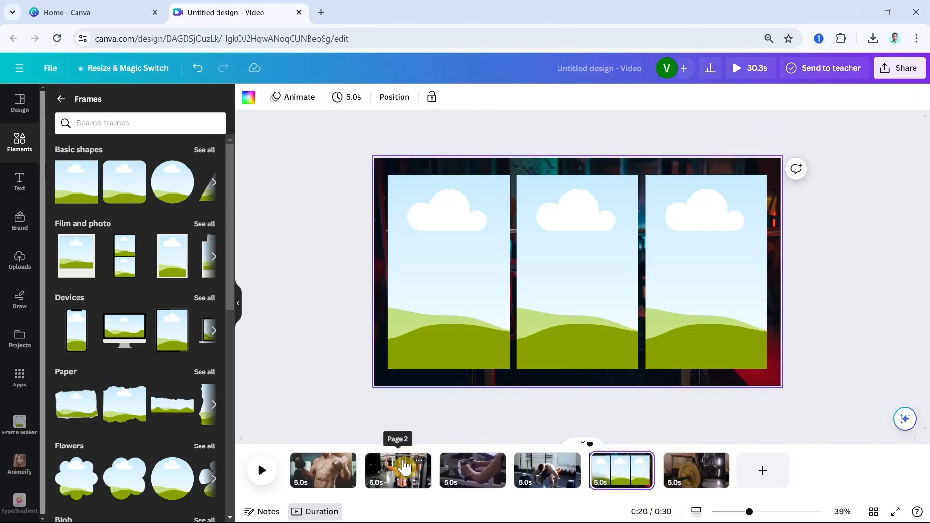
pyautogui.click(17, 144)
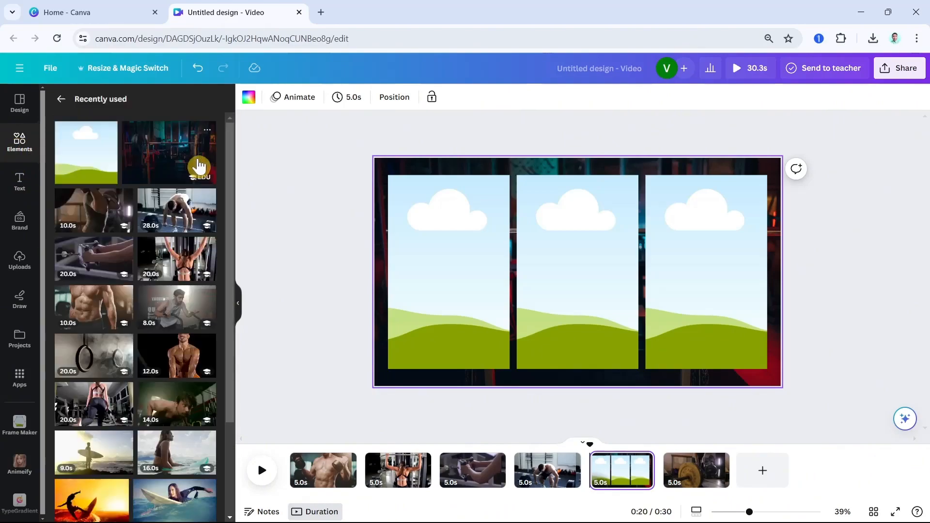
pyautogui.moveTo(178, 264); pyautogui.dragTo(456, 270)
pyautogui.doubleClick(461, 276)
pyautogui.moveTo(484, 281); pyautogui.dragTo(436, 277)
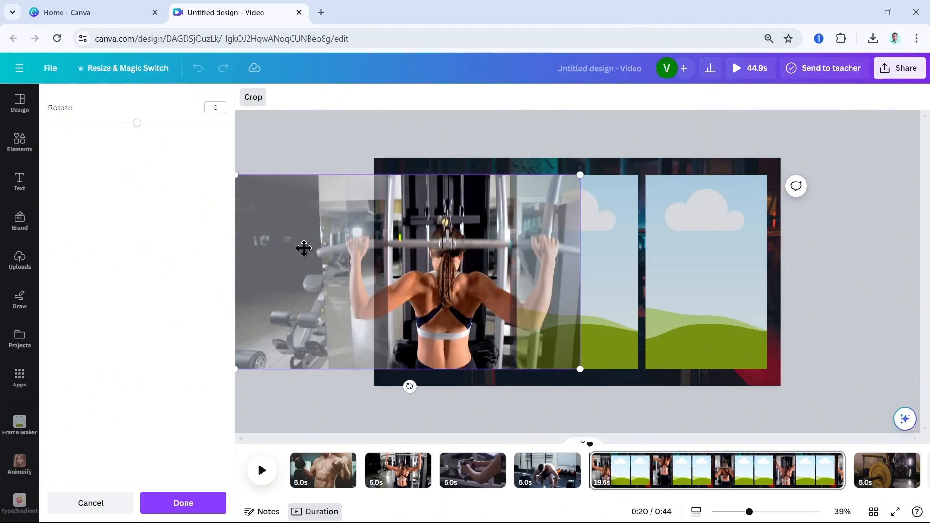
pyautogui.click(294, 154)
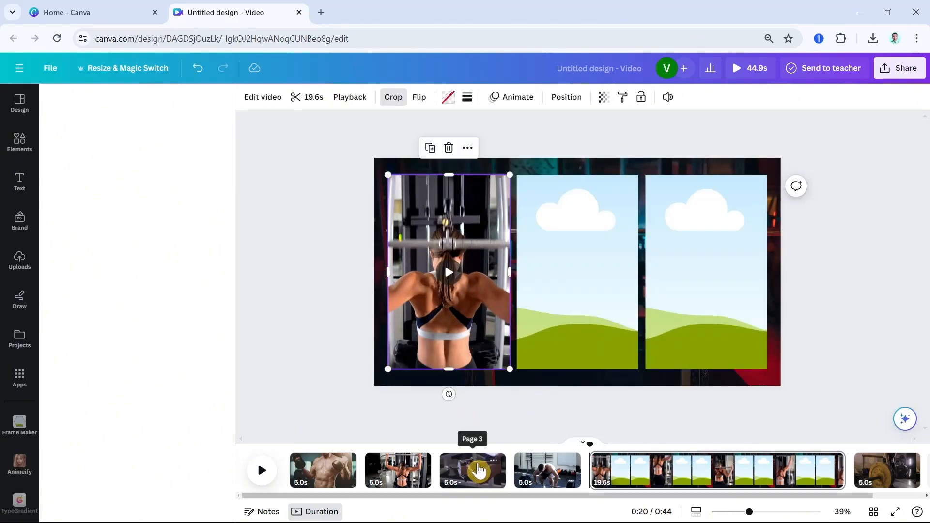
# Step: Fill the middle frame with the 20-second clip of hands pulling cable handles and shift the footage left within the frame
pyautogui.click(8, 156)
pyautogui.click(205, 161)
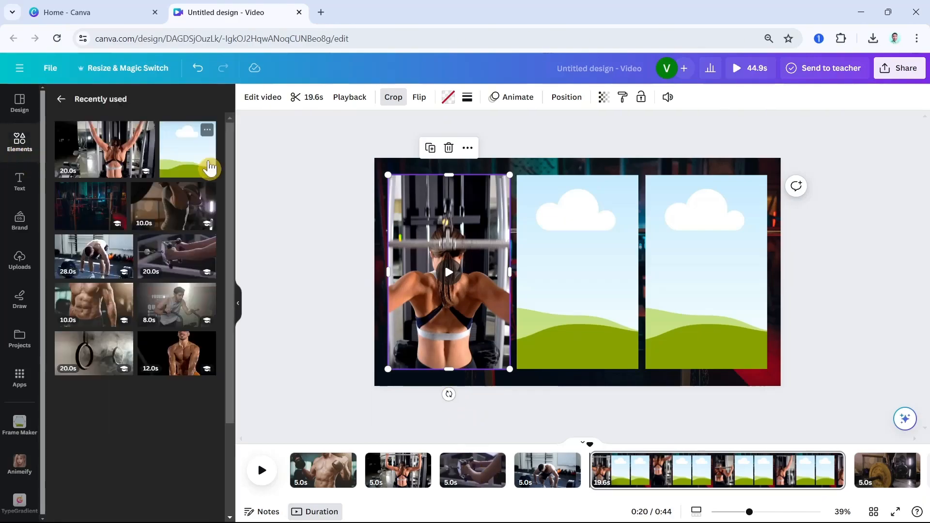
pyautogui.moveTo(155, 238); pyautogui.dragTo(578, 285)
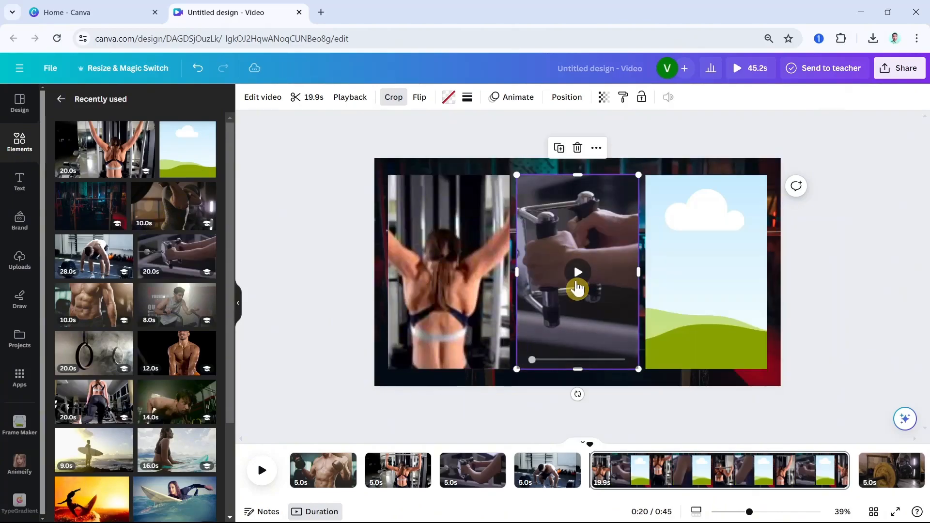
pyautogui.doubleClick(616, 231)
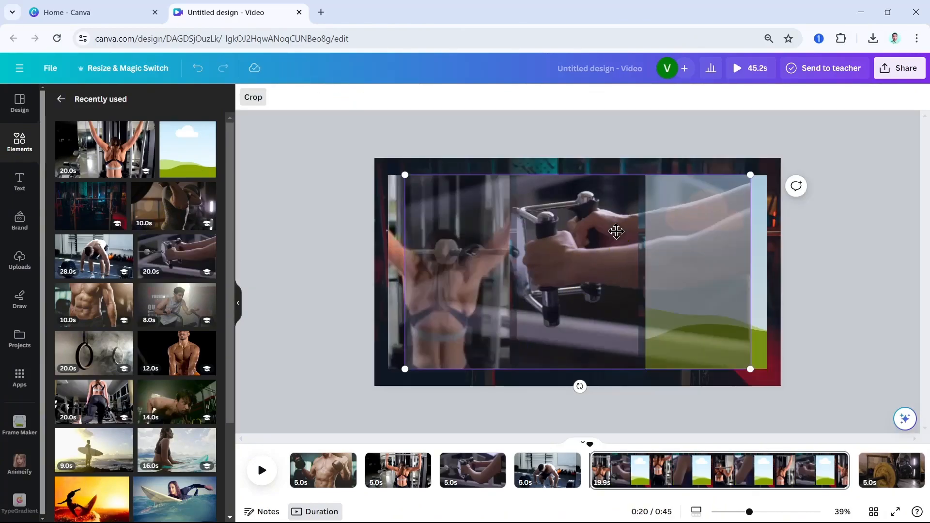
pyautogui.moveTo(616, 231); pyautogui.dragTo(610, 227)
pyautogui.click(297, 242)
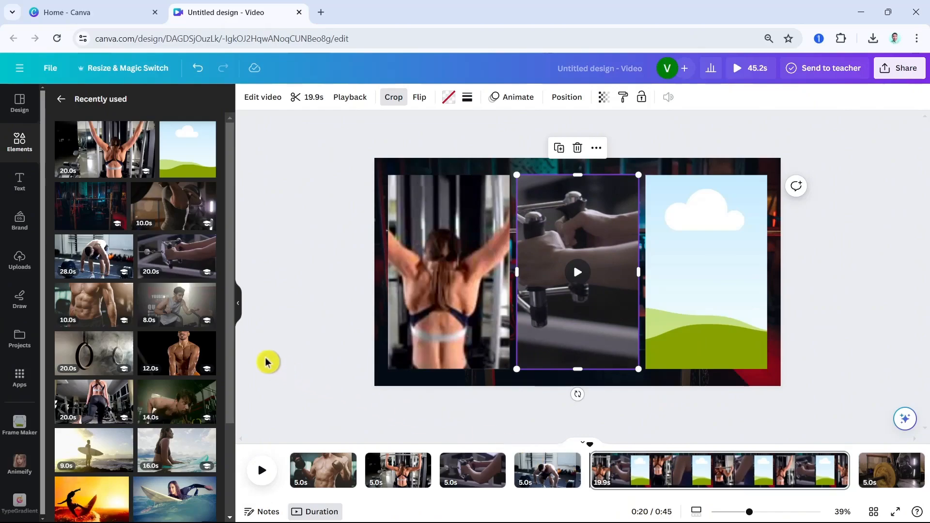
# Step: Fill the right frame with the 28-second barbell lifting clip and reposition the footage so the man is centred in the frame
pyautogui.moveTo(97, 257); pyautogui.dragTo(760, 268)
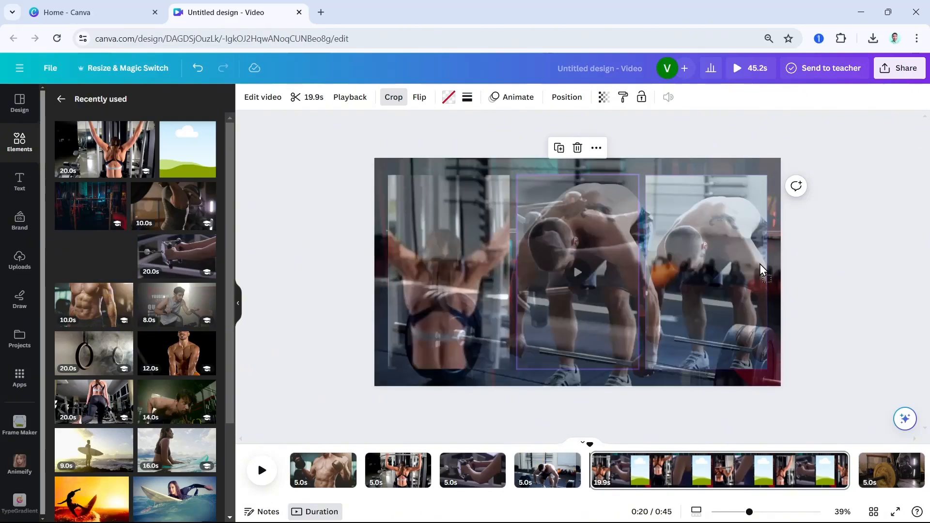
pyautogui.click(724, 280)
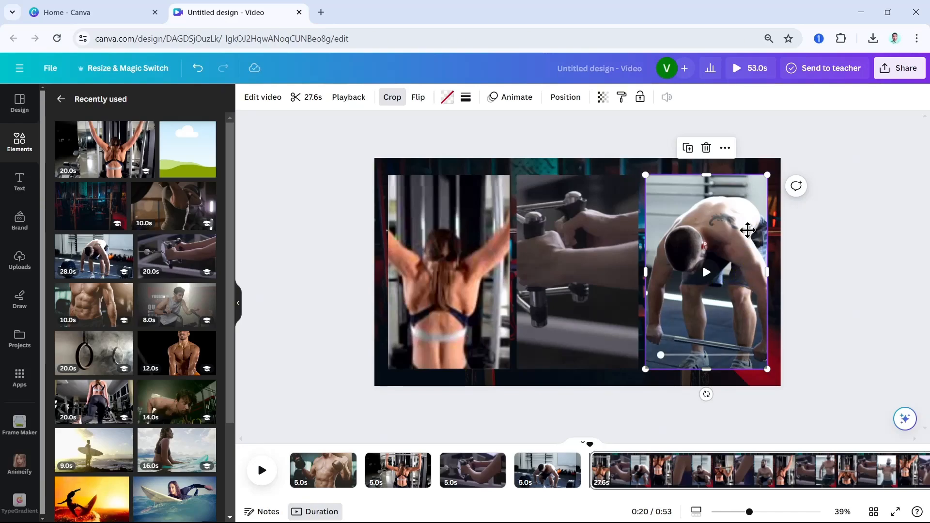
pyautogui.doubleClick(747, 231)
pyautogui.moveTo(751, 231); pyautogui.dragTo(735, 231)
pyautogui.click(338, 165)
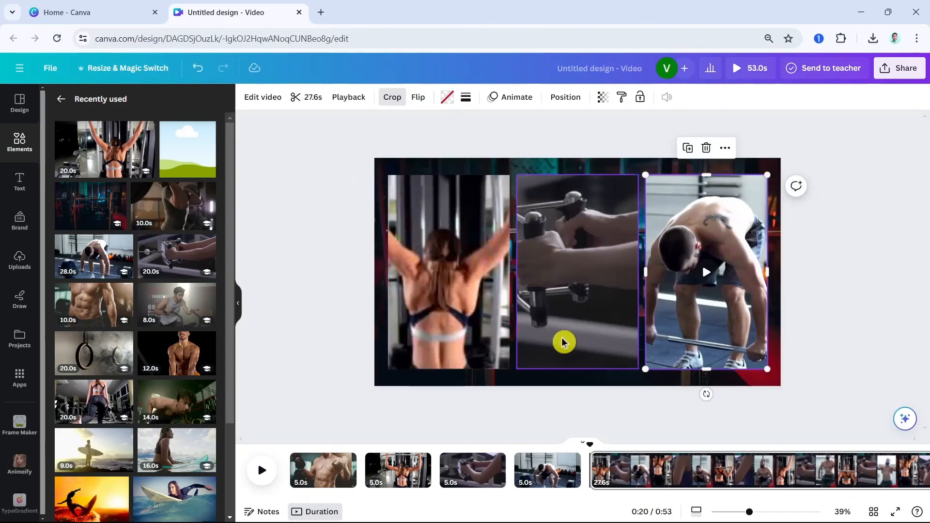
# Step: Trim the first four page clips to 3.0 seconds each
pyautogui.moveTo(357, 474)
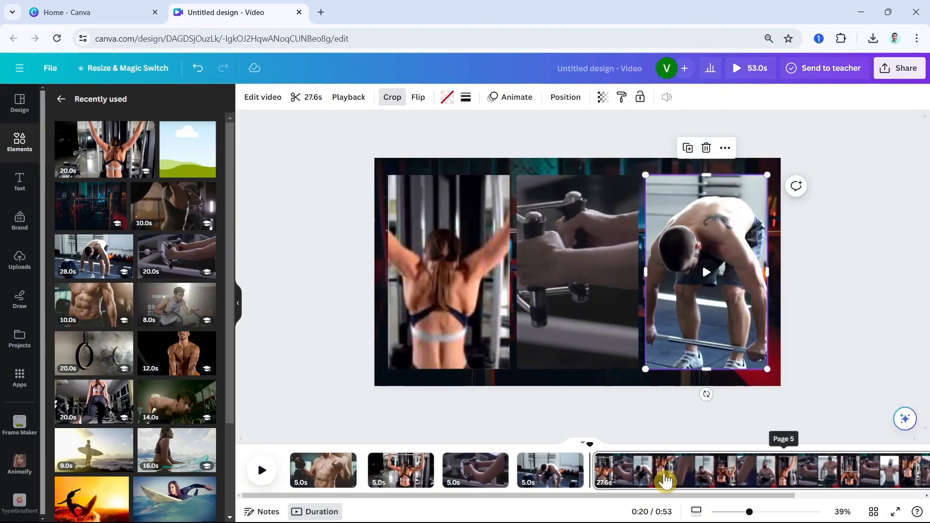
pyautogui.click(345, 473)
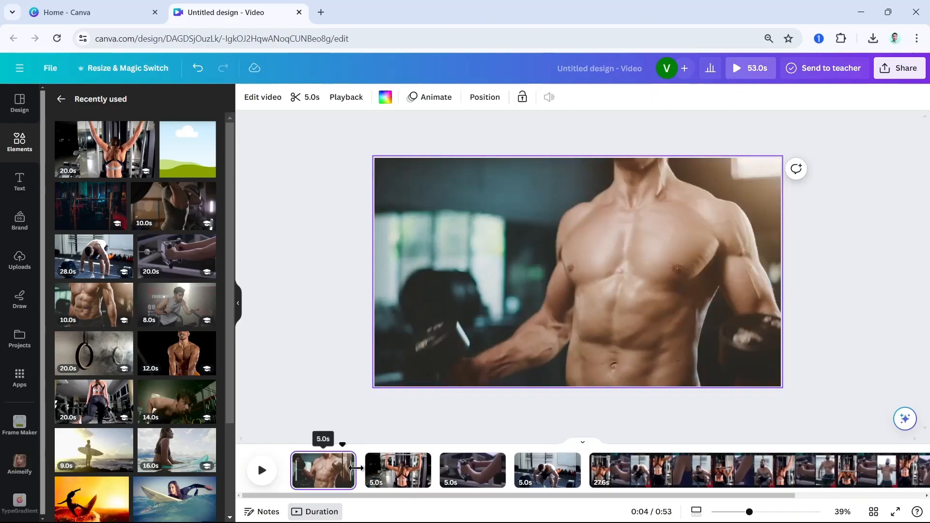
pyautogui.moveTo(350, 469); pyautogui.dragTo(330, 469)
pyautogui.click(382, 474)
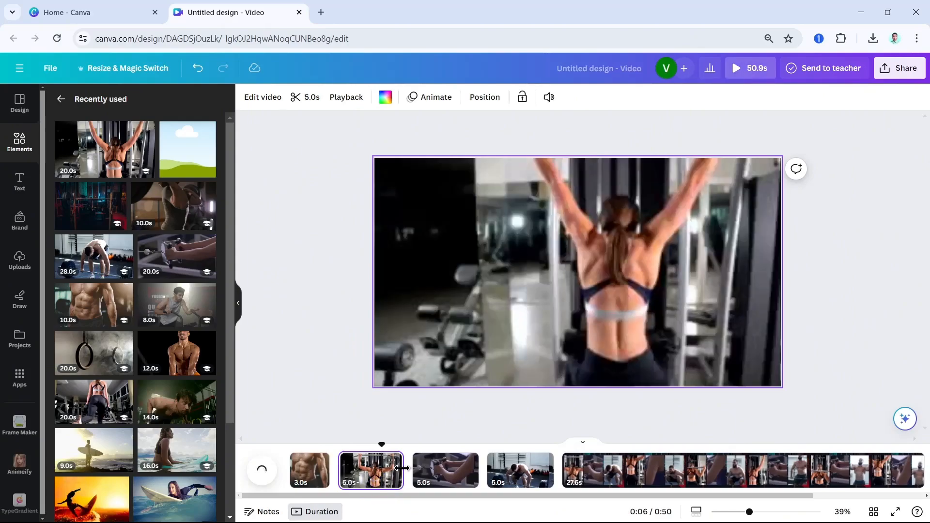
pyautogui.moveTo(393, 469); pyautogui.dragTo(375, 469)
pyautogui.click(438, 472)
pyautogui.moveTo(450, 470); pyautogui.dragTo(426, 470)
pyautogui.click(477, 477)
pyautogui.moveTo(504, 474); pyautogui.dragTo(472, 471)
# Step: Shorten the three-frame page and the last clip to 3.0 seconds each, and return the playhead to the beginning
pyautogui.click(794, 478)
pyautogui.moveTo(844, 466); pyautogui.dragTo(515, 467)
pyautogui.click(595, 470)
pyautogui.moveTo(596, 463); pyautogui.dragTo(568, 460)
pyautogui.click(355, 448)
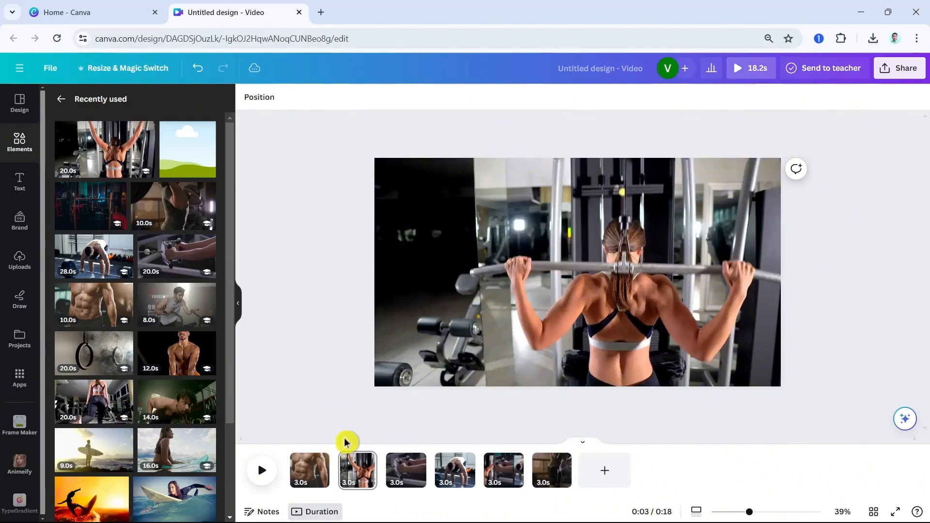
pyautogui.click(309, 463)
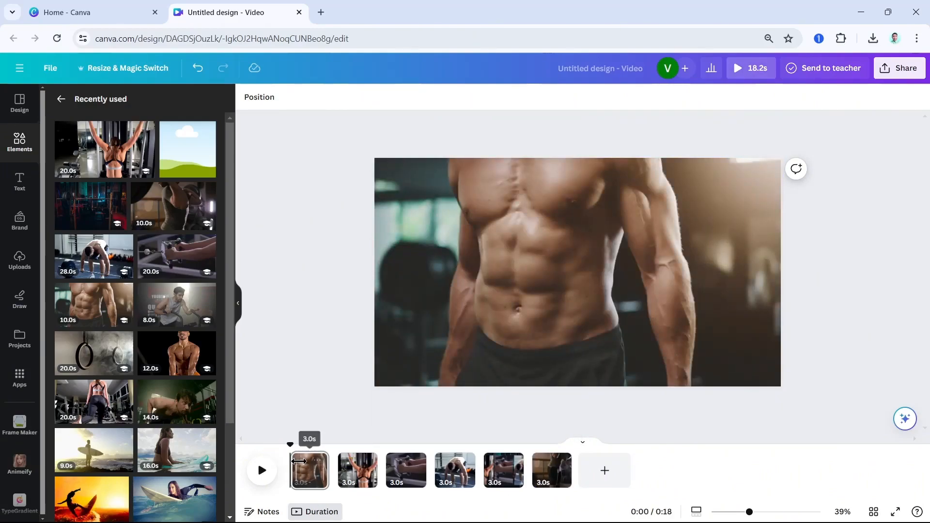
# Step: Apply the Neon page animation to the first page's dumbbell clip
pyautogui.click(309, 474)
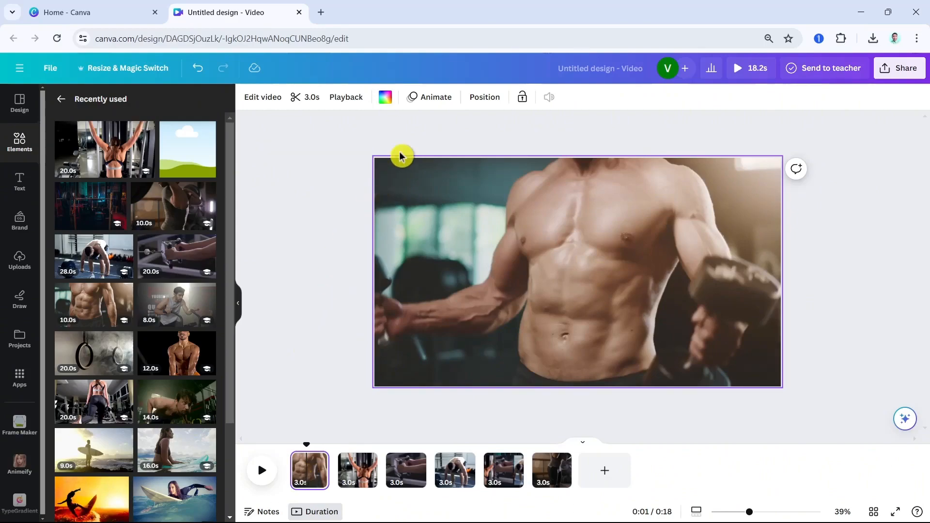
pyautogui.click(431, 98)
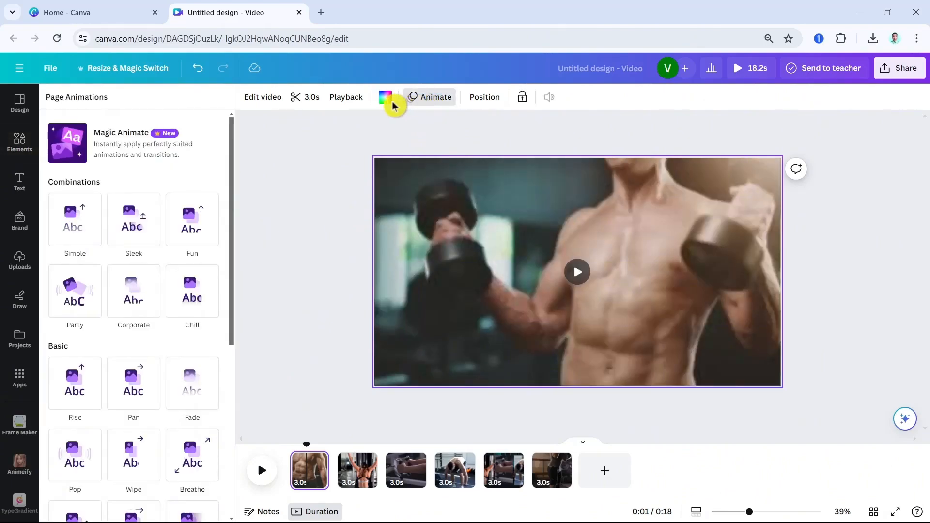
pyautogui.scroll(-4, 155, 415)
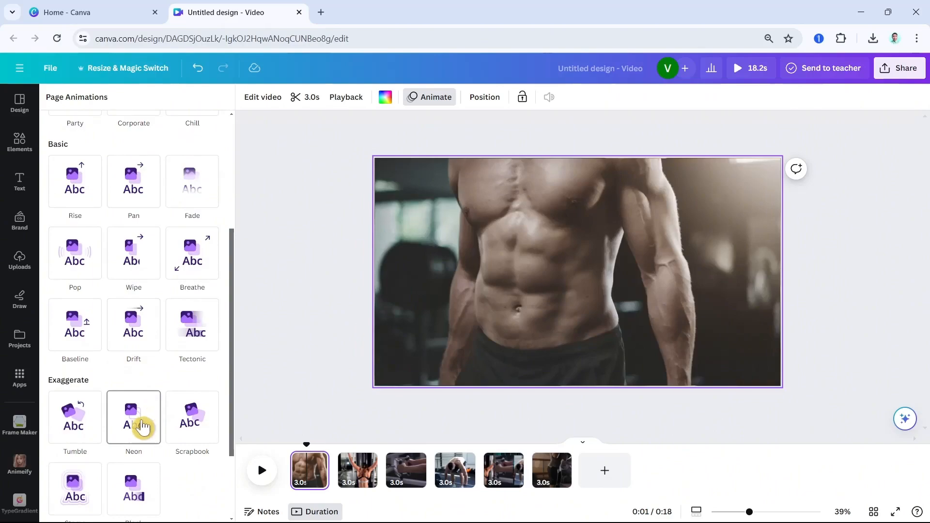
pyautogui.click(142, 427)
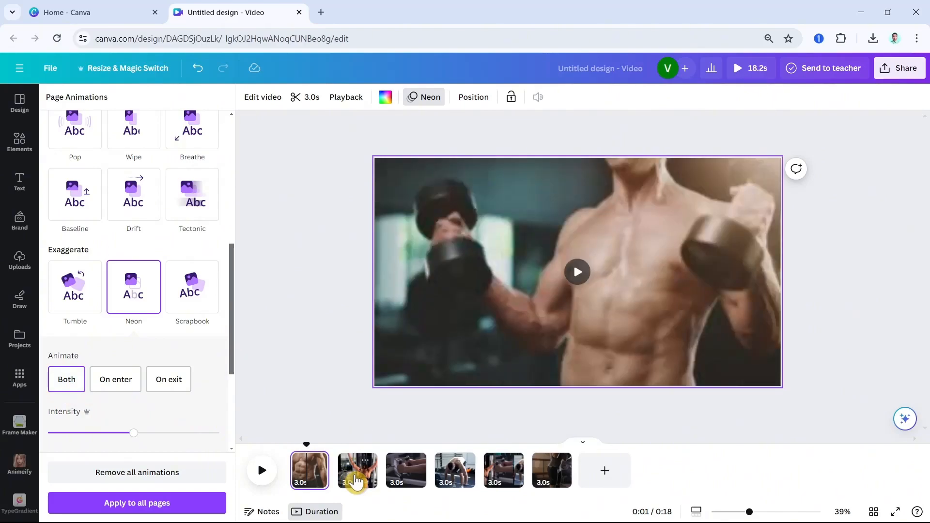
# Step: Apply the Stomp page animation to the second and third pages
pyautogui.click(356, 480)
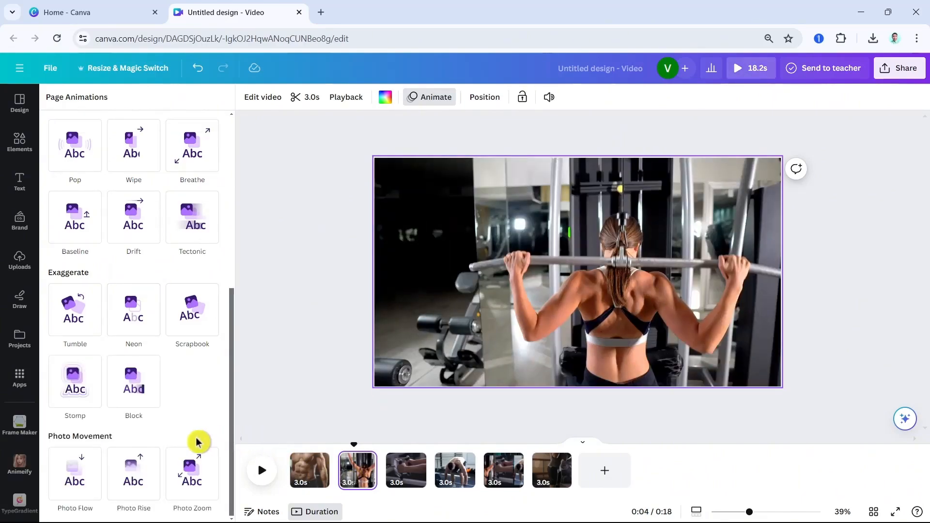
pyautogui.click(77, 390)
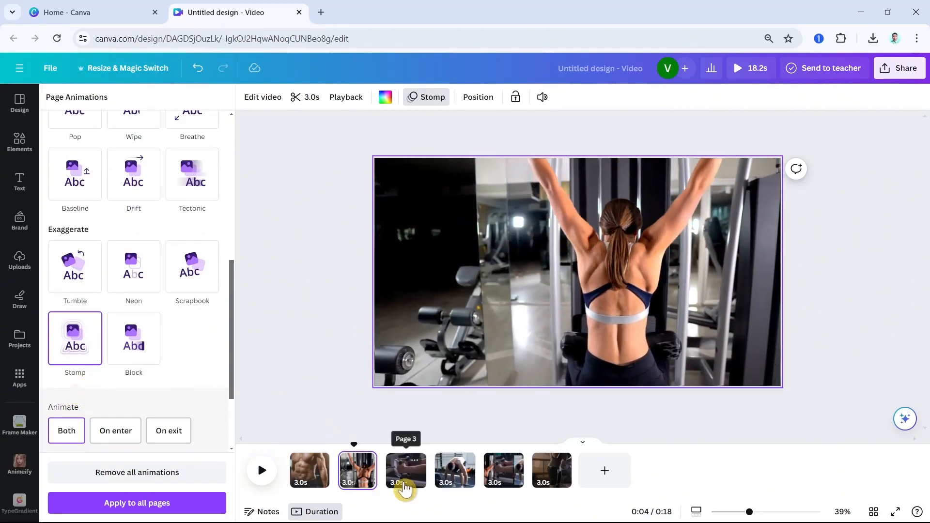
pyautogui.click(405, 486)
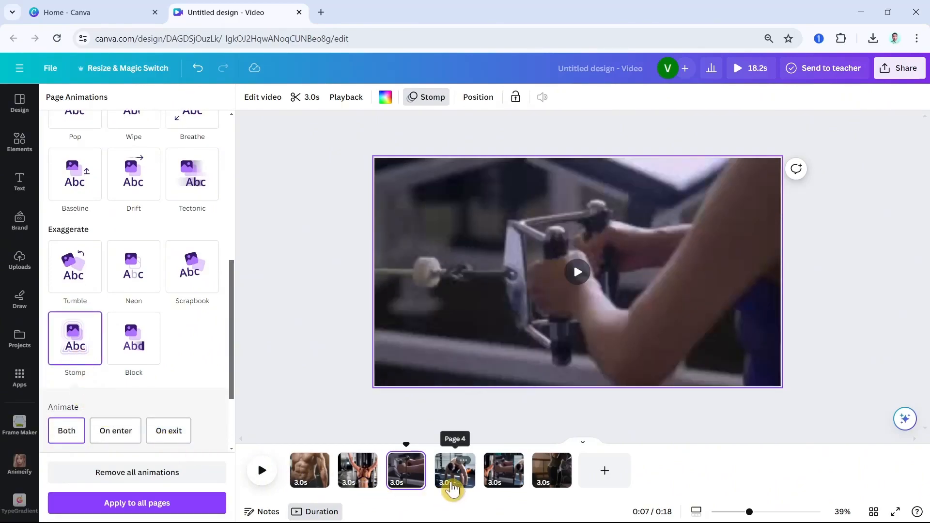
# Step: Apply the Neon page animation to the fourth page's barbell clip
pyautogui.click(452, 485)
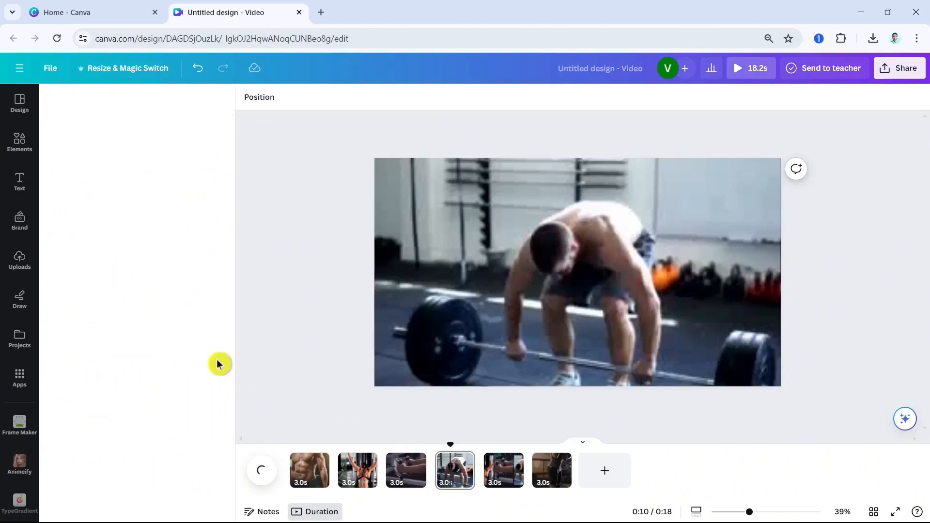
pyautogui.click(409, 479)
pyautogui.click(449, 474)
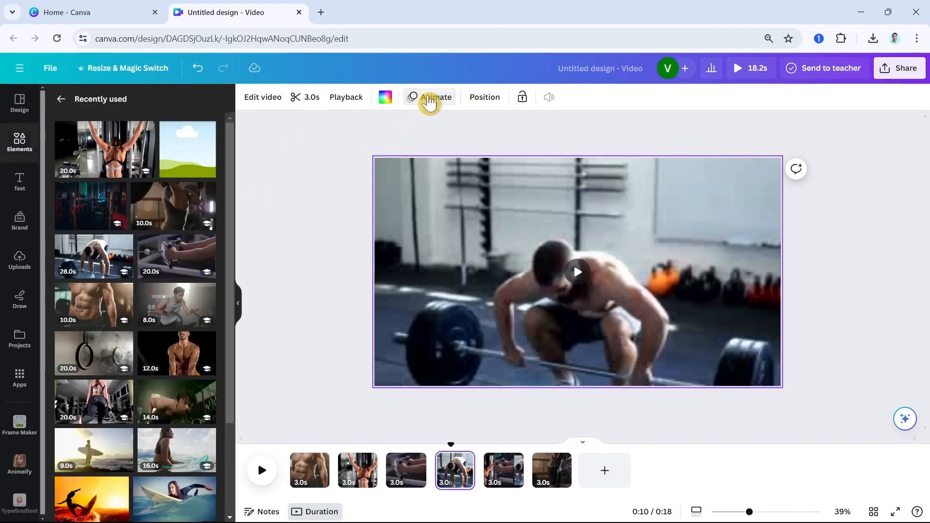
pyautogui.click(442, 99)
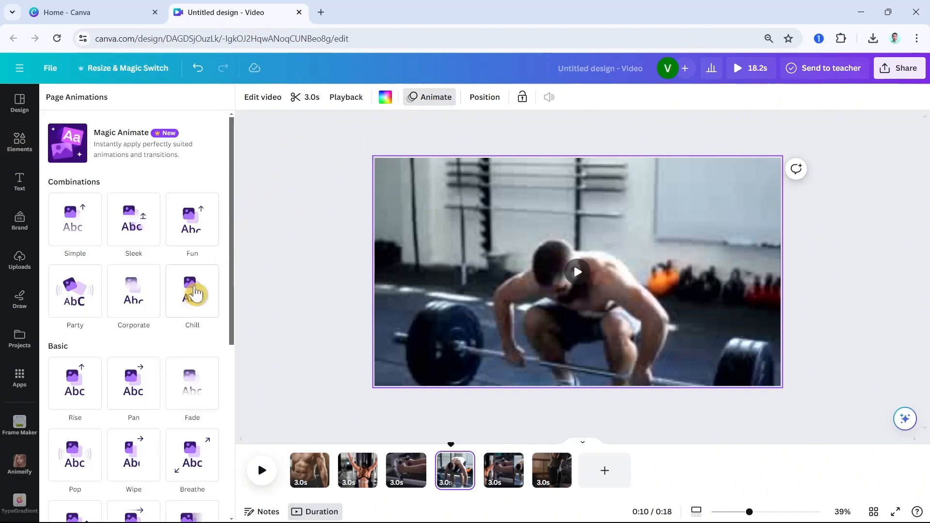
pyautogui.scroll(-2, 133, 458)
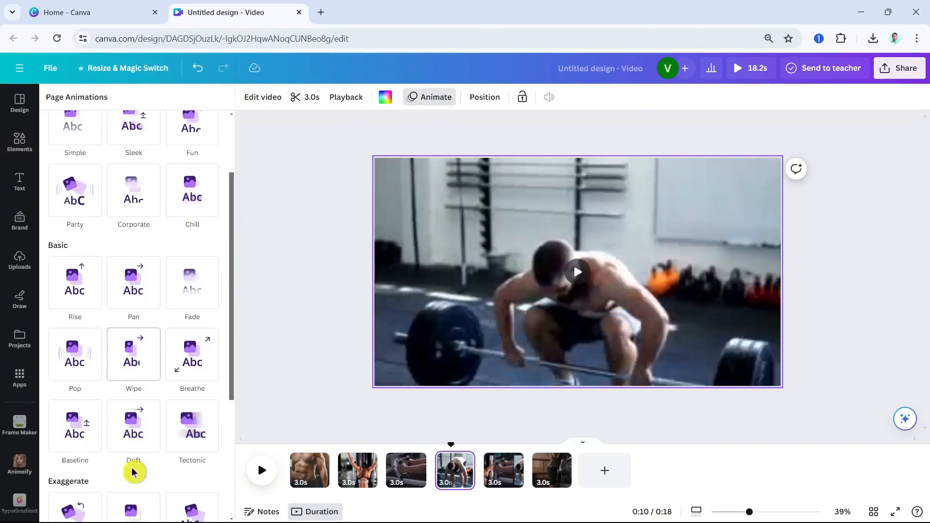
pyautogui.scroll(-4, 134, 473)
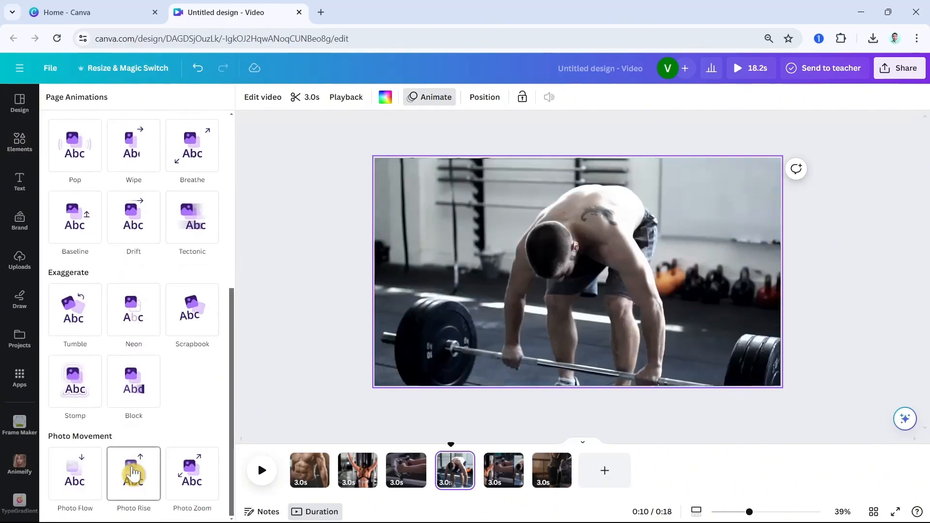
pyautogui.click(139, 316)
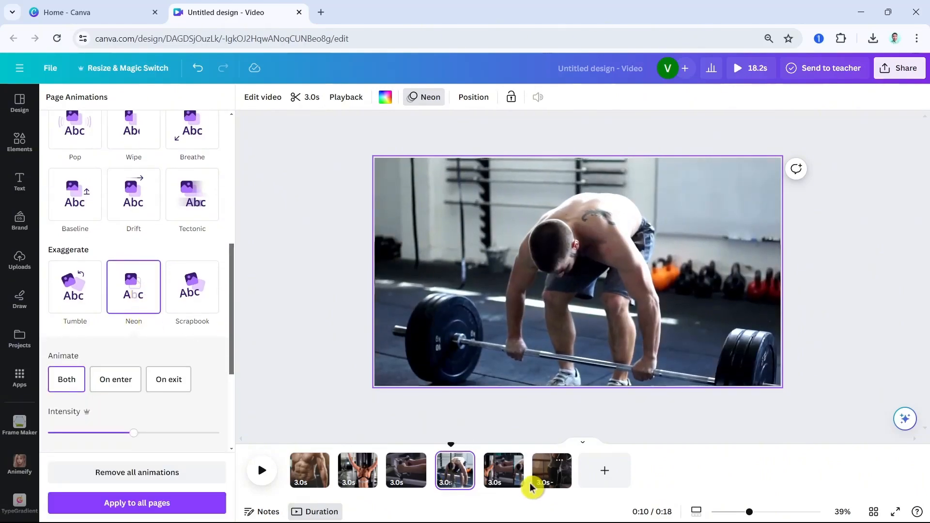
# Step: Apply the Stomp page animation to the fifth and sixth pages, animating the sixth page on both enter and exit
pyautogui.click(500, 482)
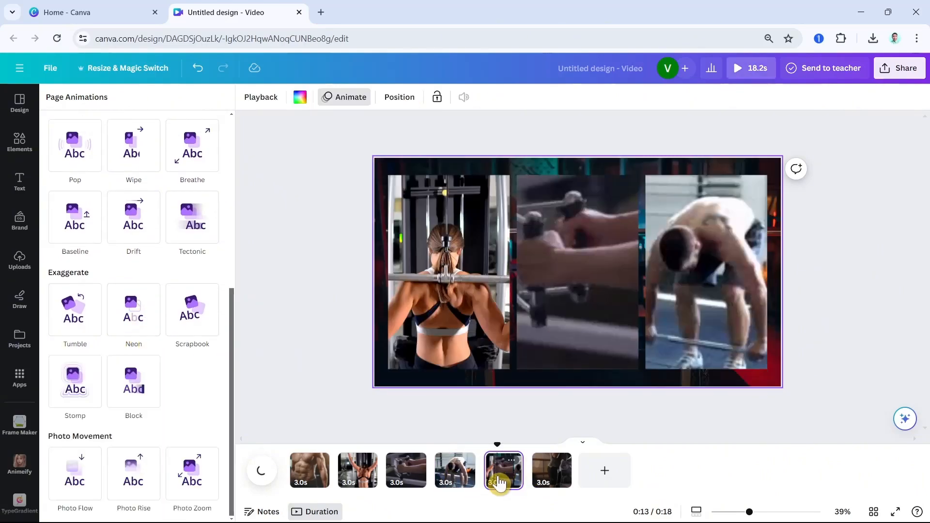
pyautogui.click(77, 382)
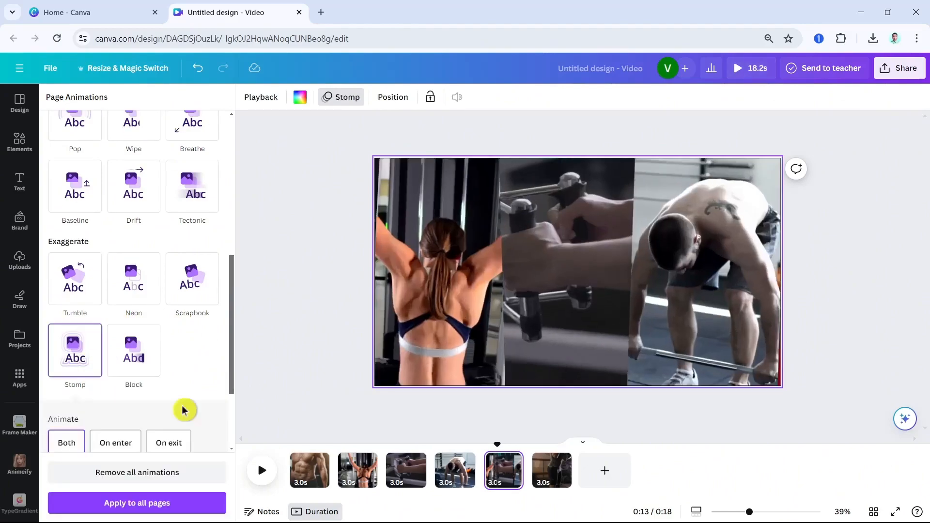
pyautogui.click(545, 485)
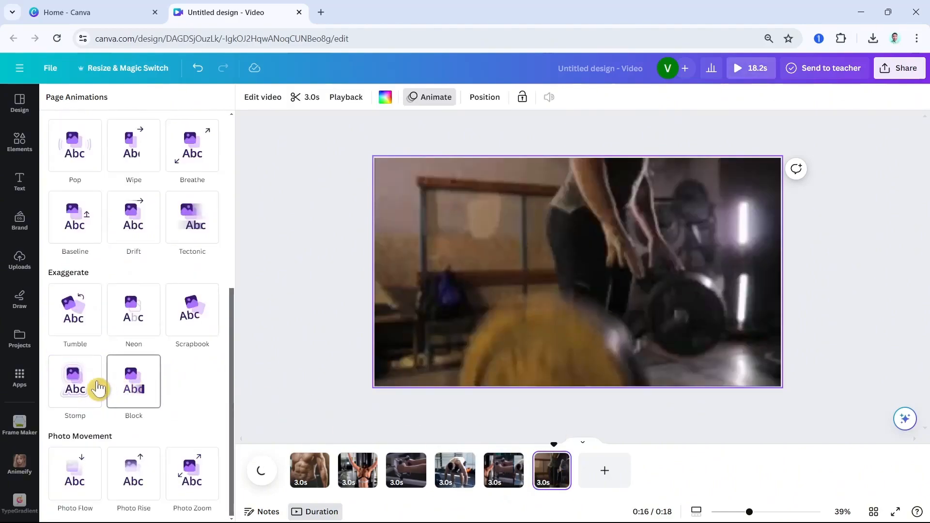
pyautogui.click(87, 389)
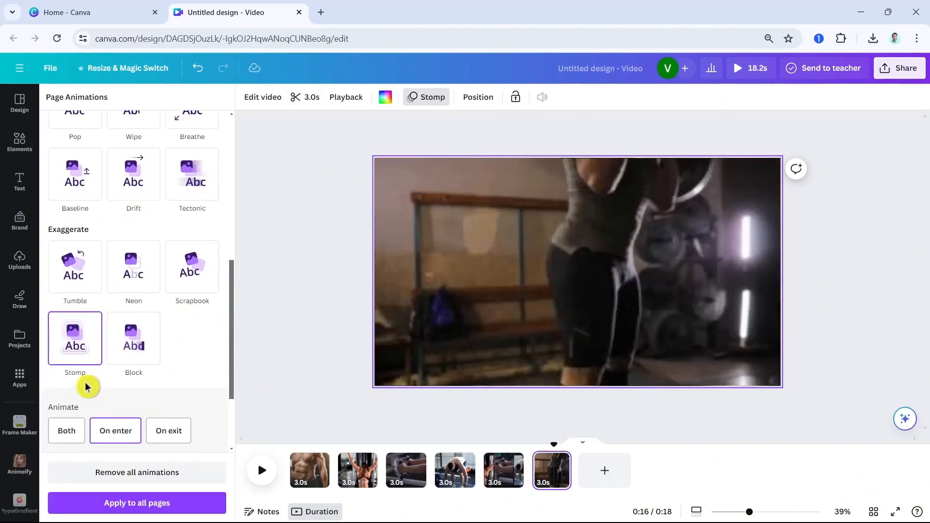
pyautogui.click(67, 435)
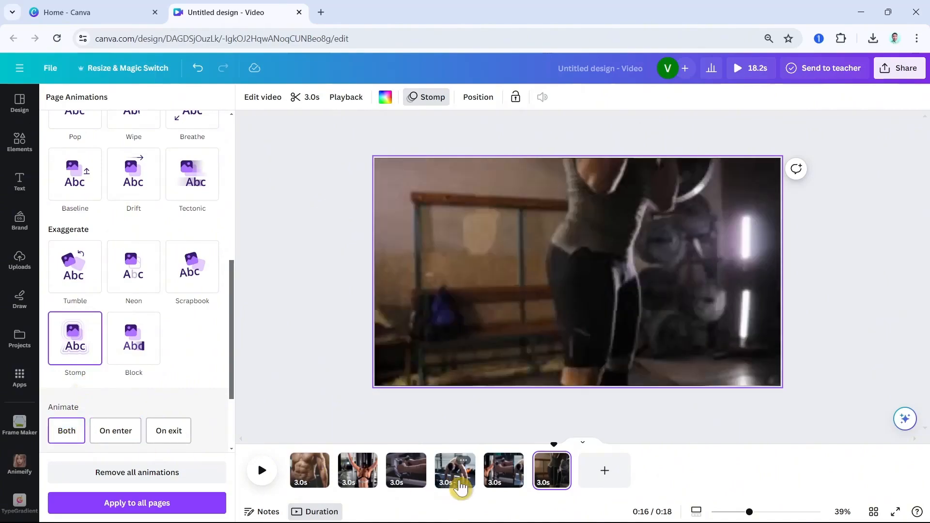
# Step: Apply the Stomp element animation with Both to the left clip on the three-frame page, and return to the first page
pyautogui.click(499, 480)
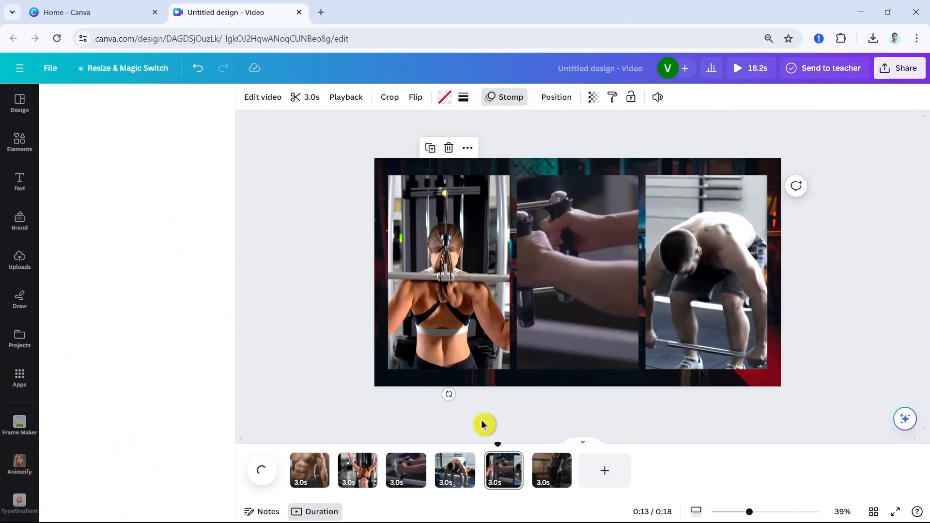
pyautogui.click(502, 102)
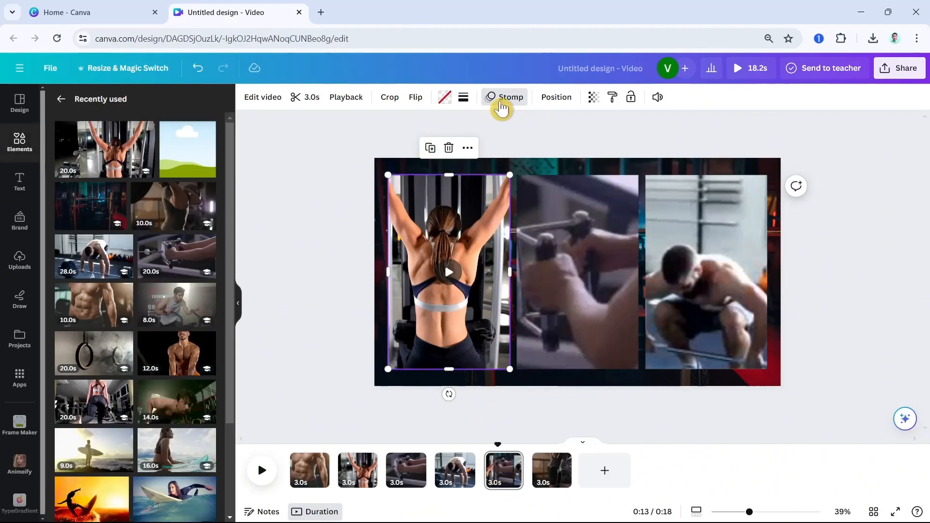
pyautogui.scroll(-6, 148, 414)
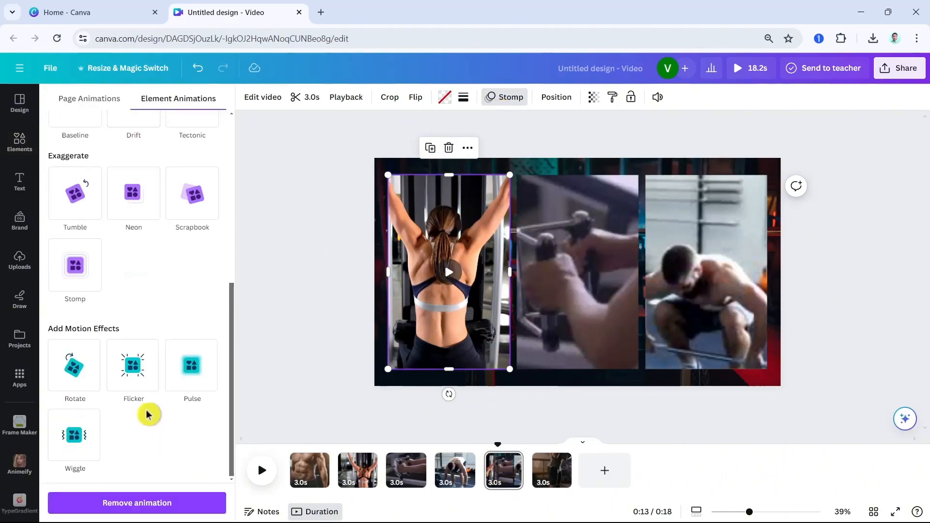
pyautogui.click(84, 280)
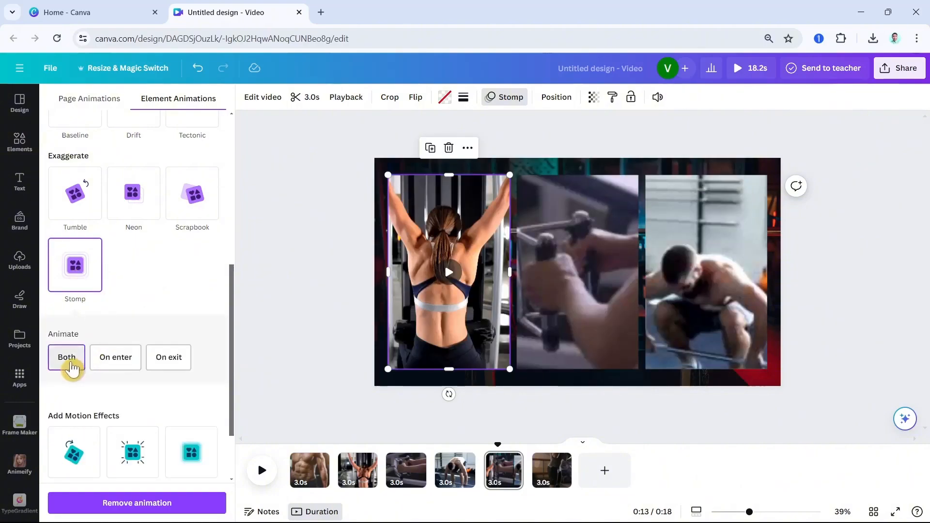
pyautogui.click(453, 479)
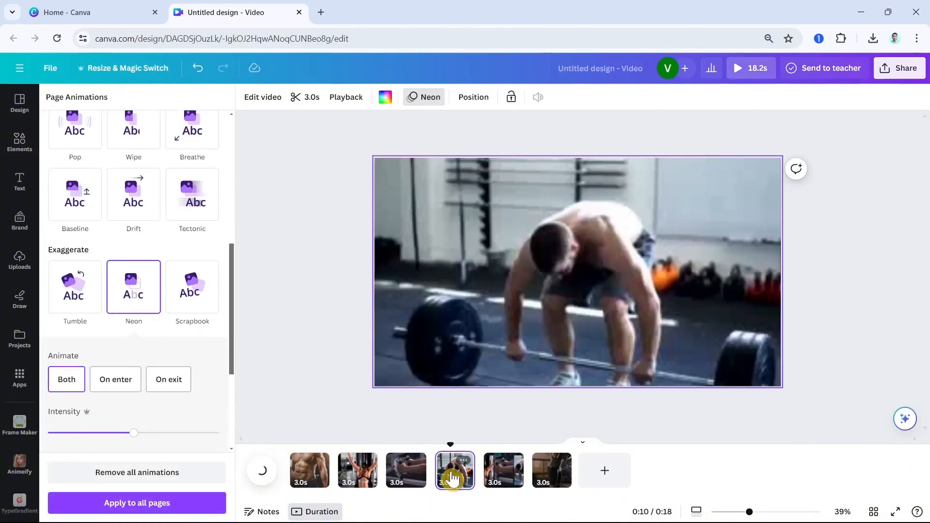
pyautogui.click(416, 472)
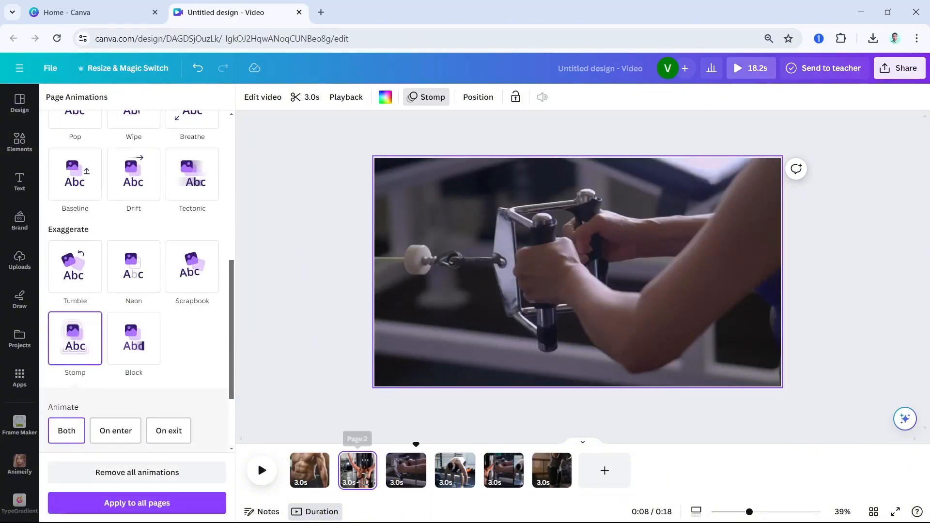
pyautogui.click(356, 471)
pyautogui.click(317, 467)
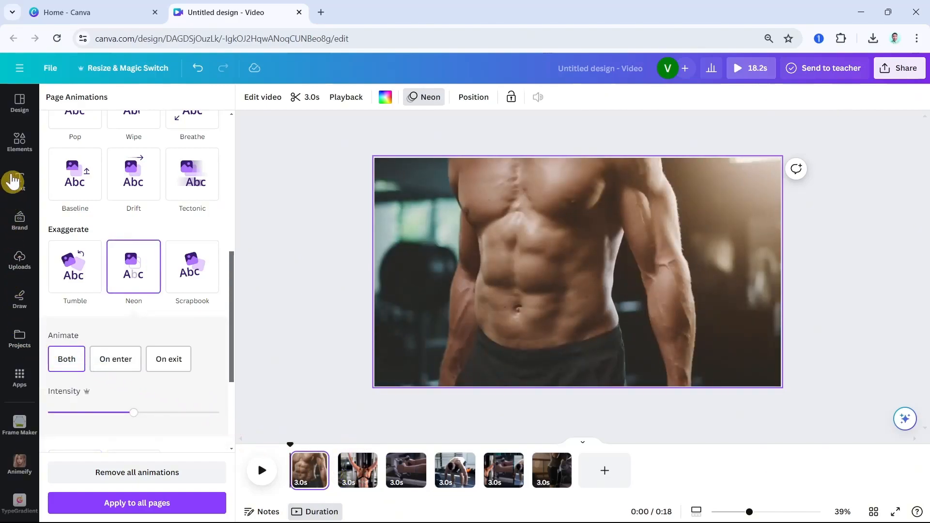
# Step: Browse the Upbeat and Hip hop categories of the audio library and add a hip hop track to the video
pyautogui.click(21, 144)
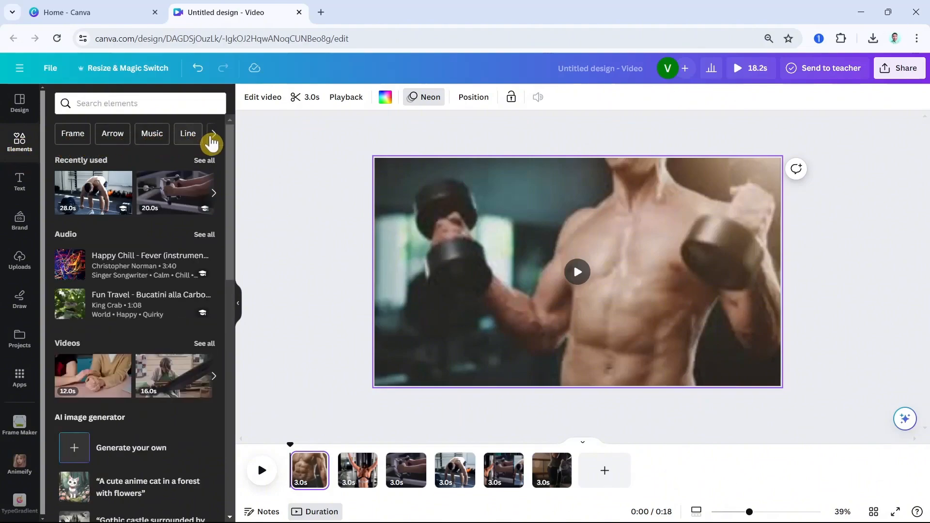
pyautogui.click(202, 236)
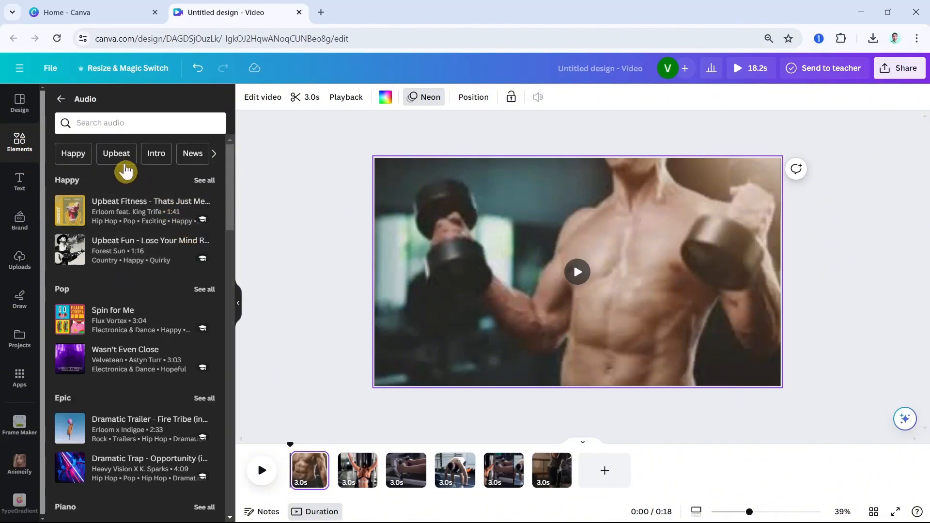
pyautogui.click(115, 162)
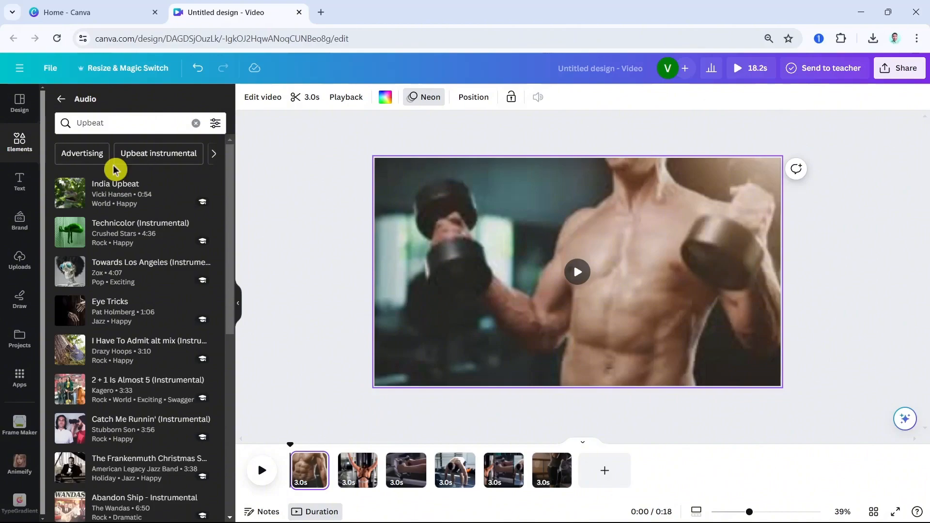
pyautogui.click(213, 153)
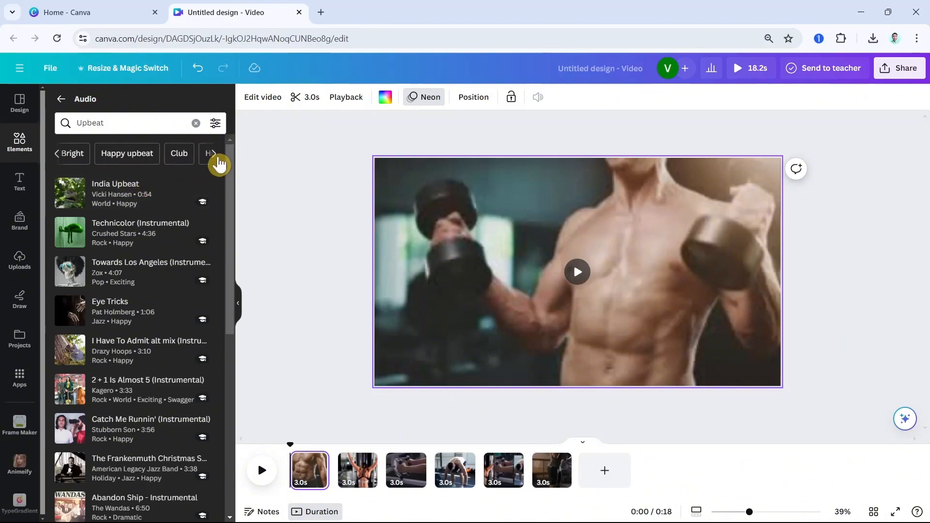
pyautogui.click(215, 154)
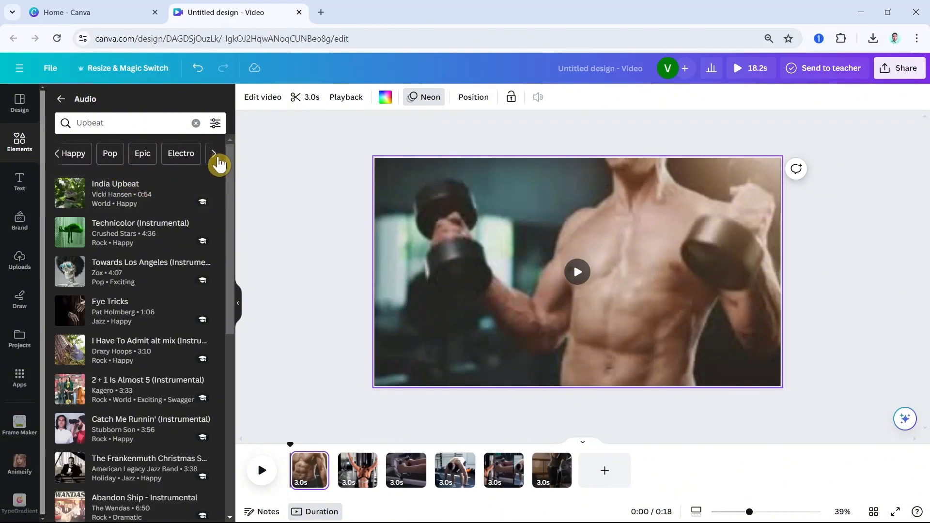
pyautogui.click(215, 154)
pyautogui.click(215, 154)
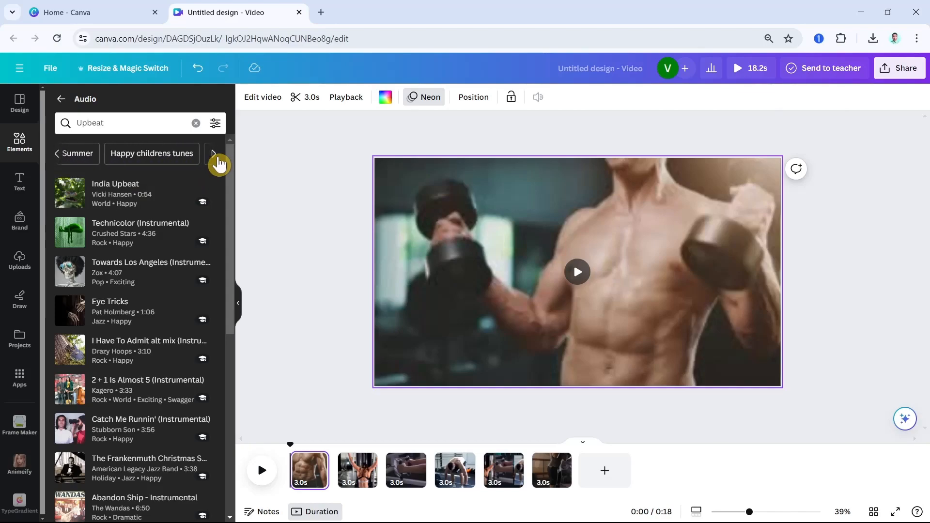
pyautogui.click(56, 160)
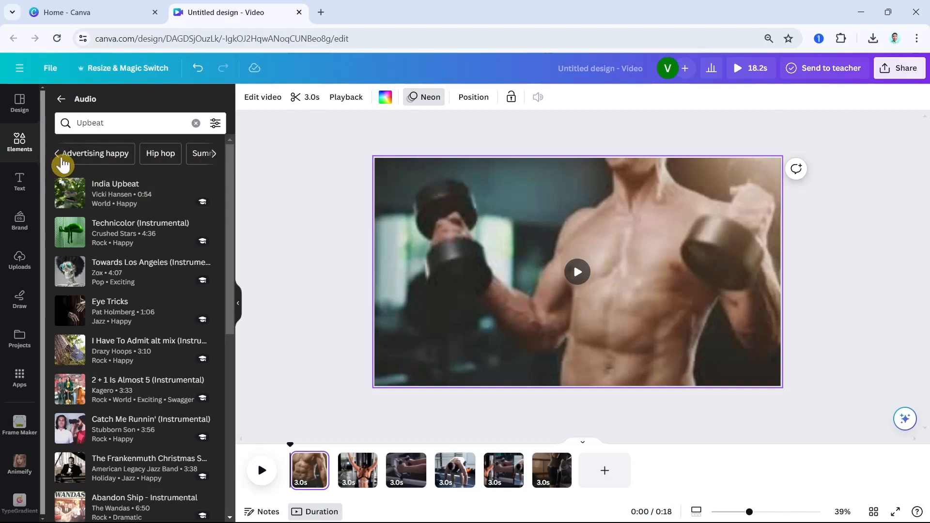
pyautogui.click(157, 155)
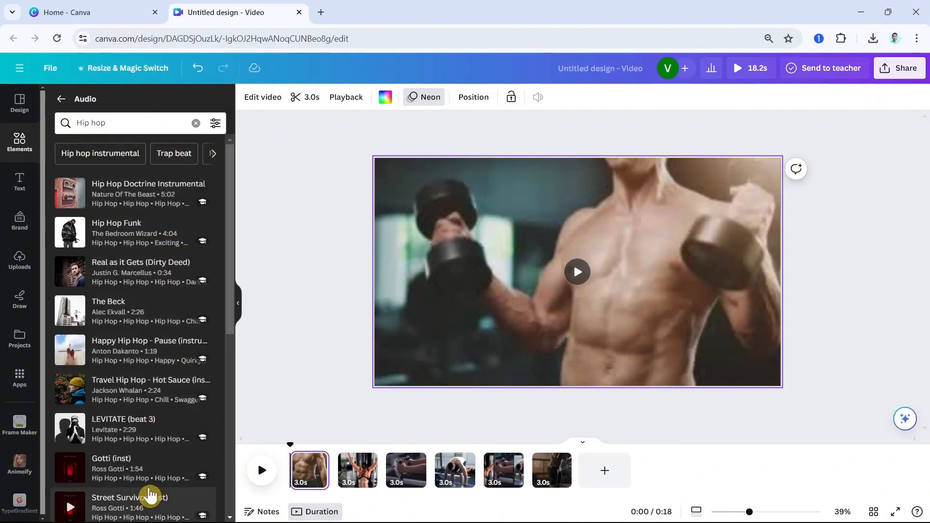
pyautogui.scroll(-5, 148, 494)
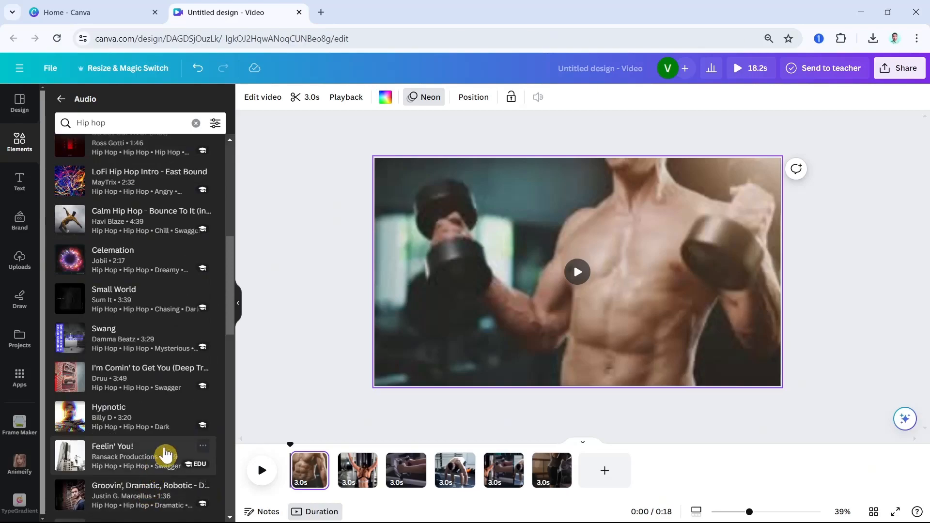
pyautogui.click(122, 435)
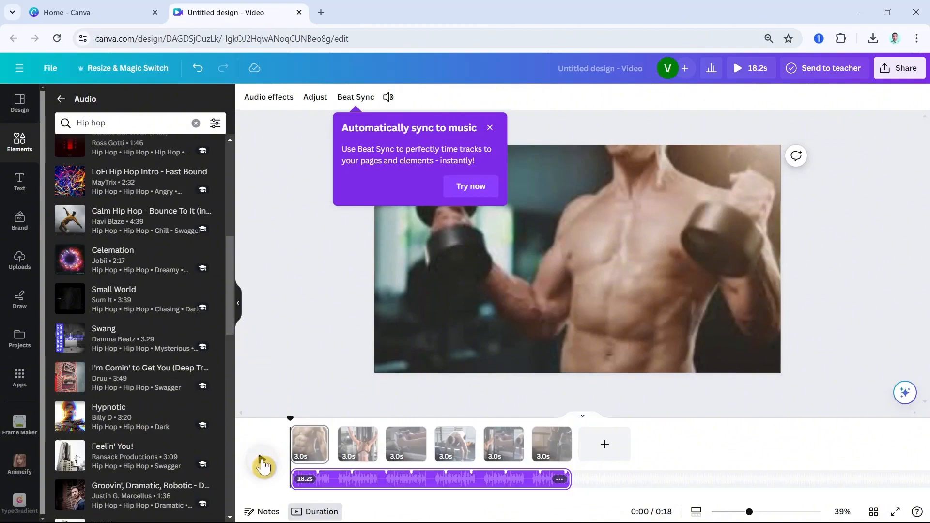
# Step: Turn on Beat Sync's Sync now option for the music track, play the video, and return the playhead to the beginning
pyautogui.click(263, 465)
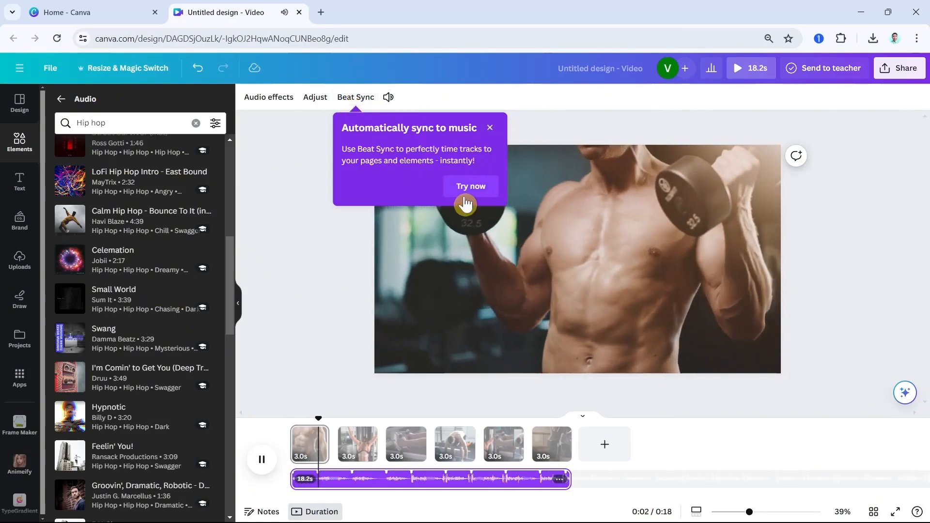
pyautogui.click(472, 187)
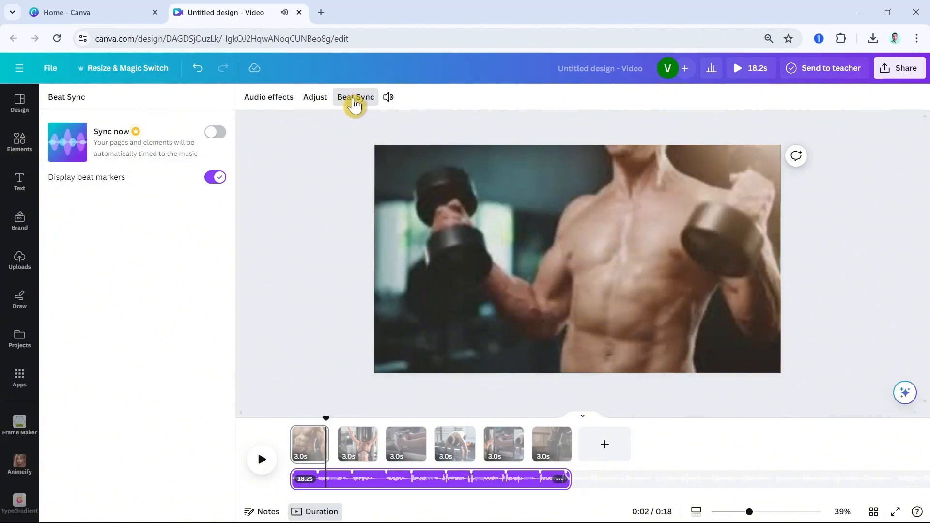
pyautogui.click(218, 138)
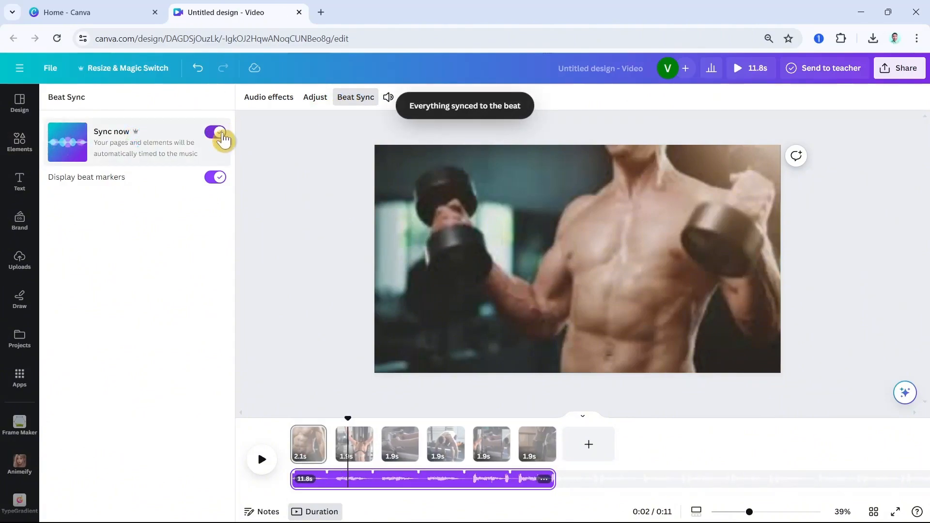
pyautogui.moveTo(348, 416); pyautogui.dragTo(273, 420)
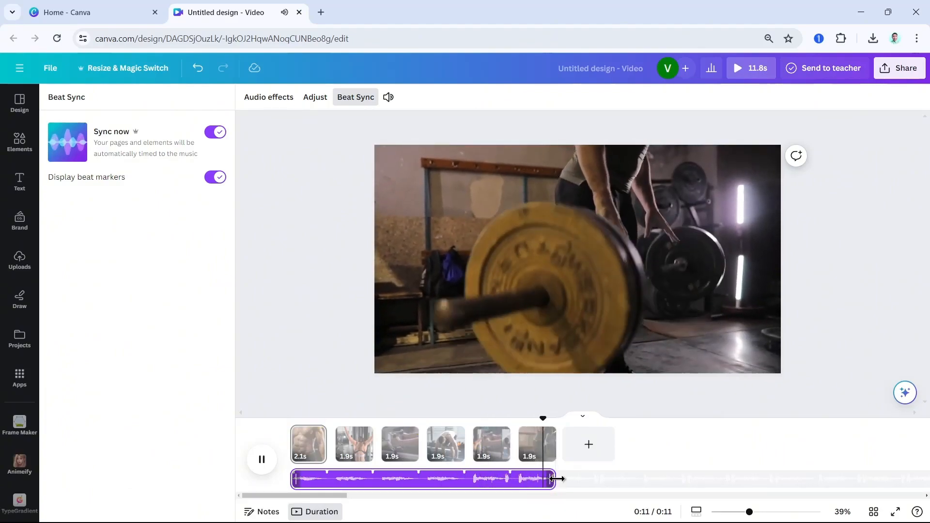
pyautogui.moveTo(765, 483); pyautogui.dragTo(765, 485)
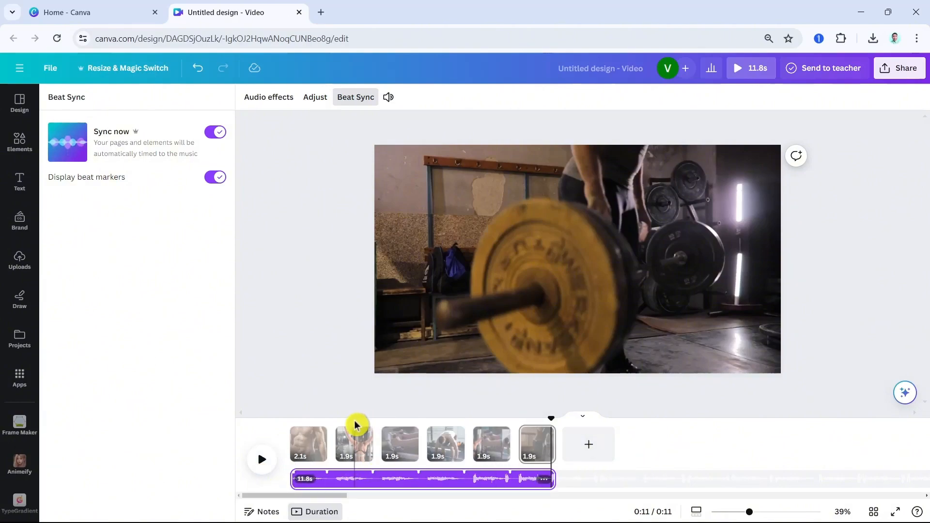
pyautogui.moveTo(352, 422); pyautogui.dragTo(239, 424)
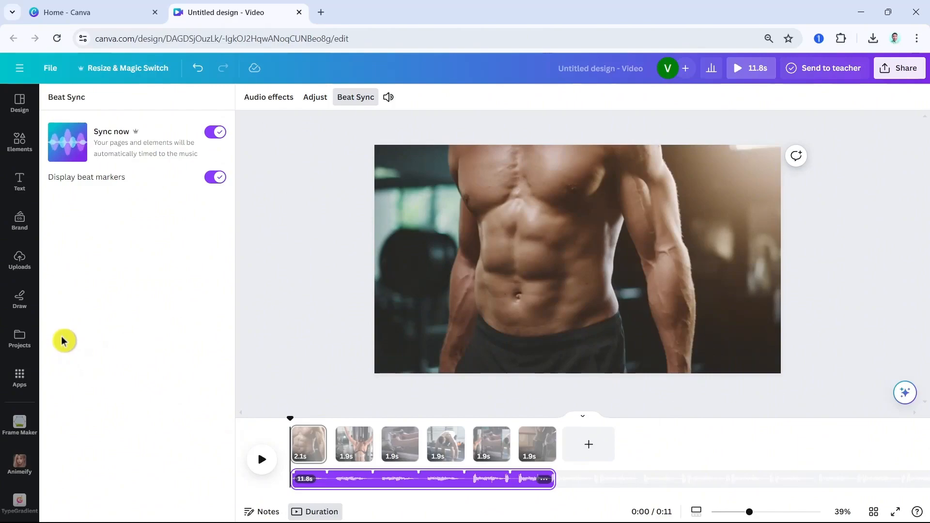
# Step: Open the track's audio effects, slide the music to a later section of the song, and play the video from the start
pyautogui.click(262, 102)
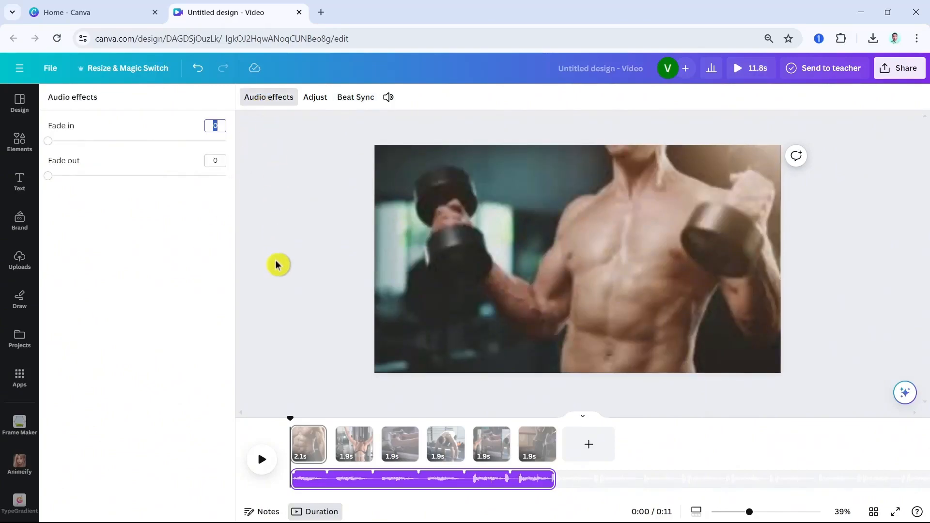
pyautogui.click(260, 461)
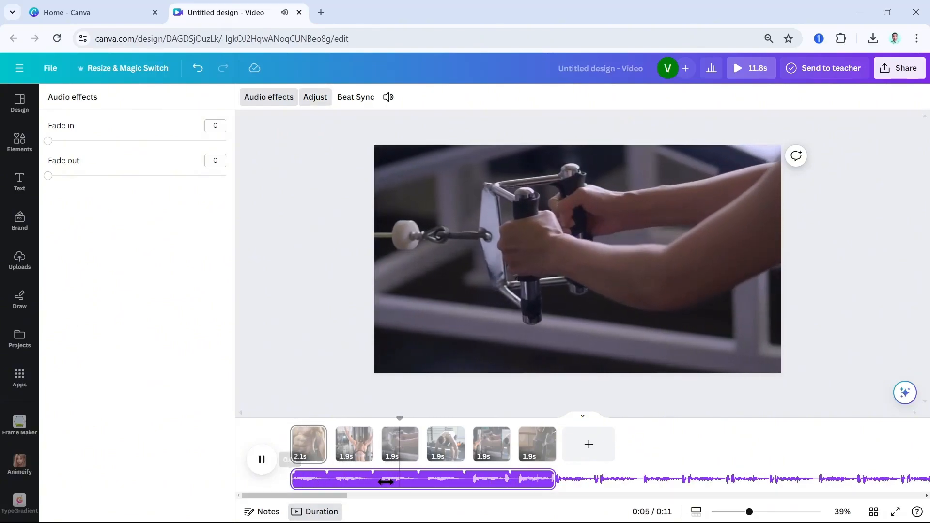
pyautogui.moveTo(577, 478); pyautogui.dragTo(284, 484)
pyautogui.click(261, 460)
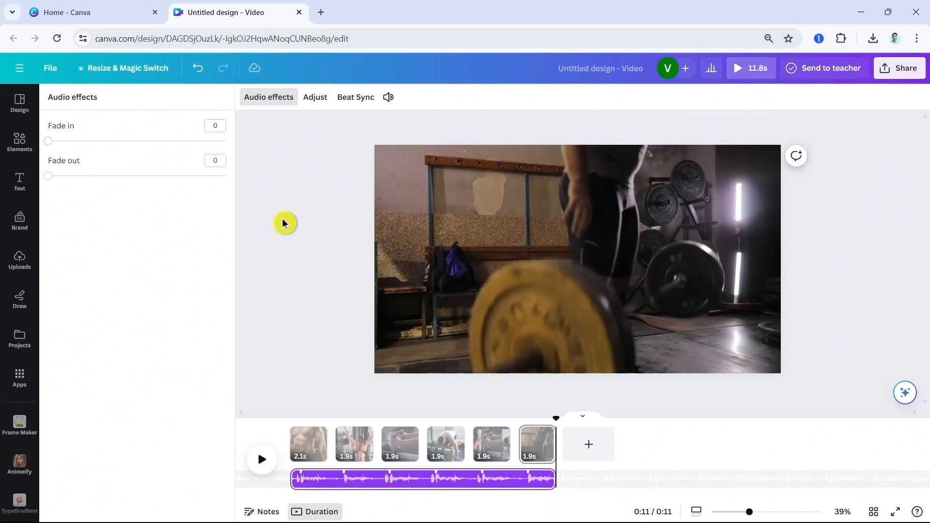
pyautogui.click(262, 459)
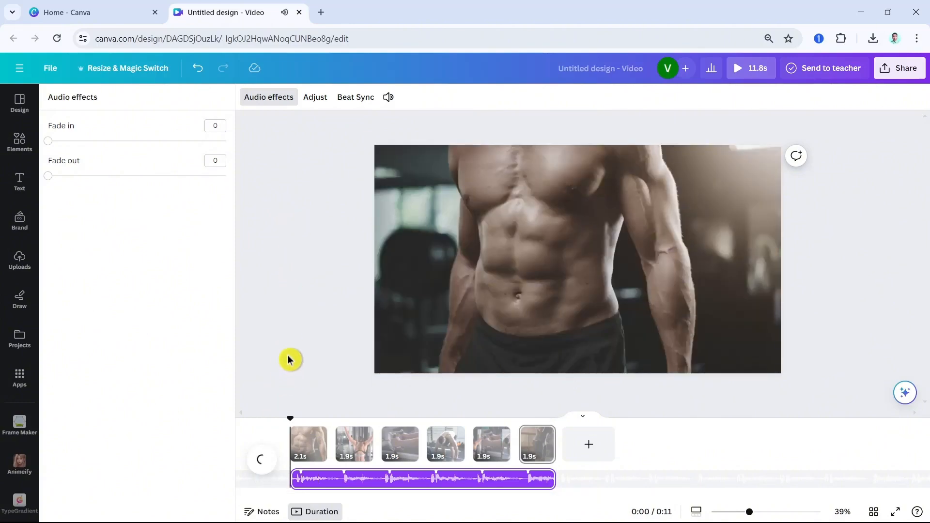